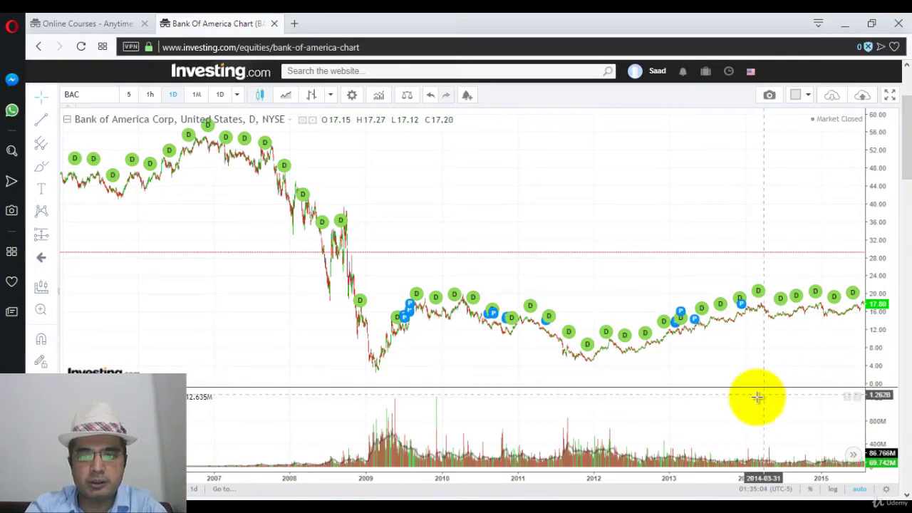
Draw a Gann Box from the 2015-01-15 low at about 14.99 to the July 2015 high at about 18.48
scroll(504, 459, up, 5)
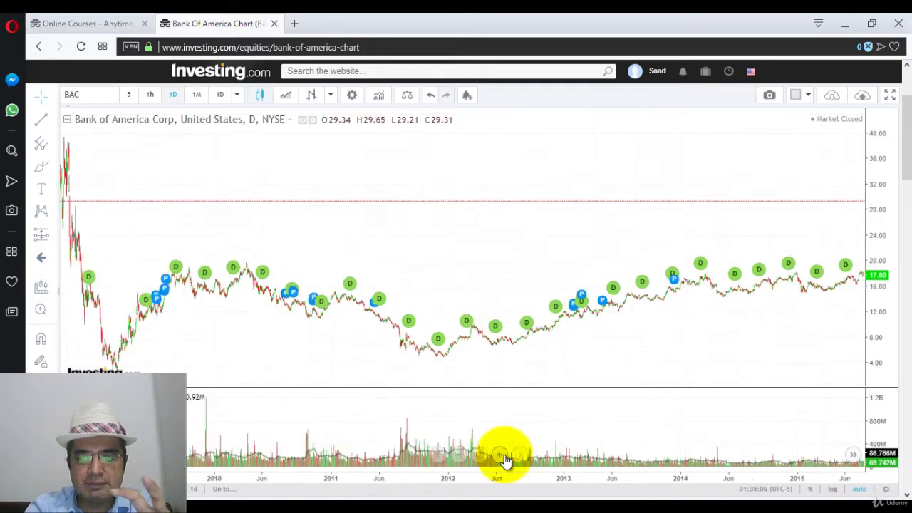
scroll(505, 459, up, 3)
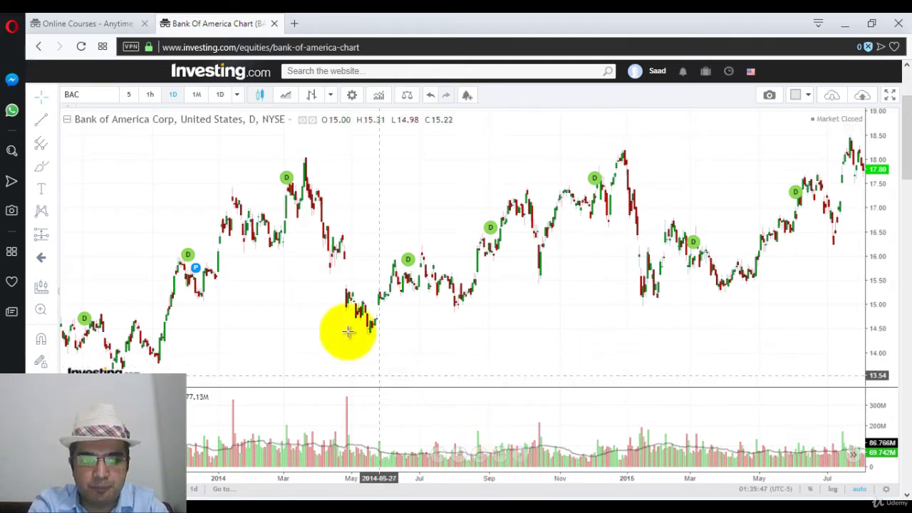
click(51, 142)
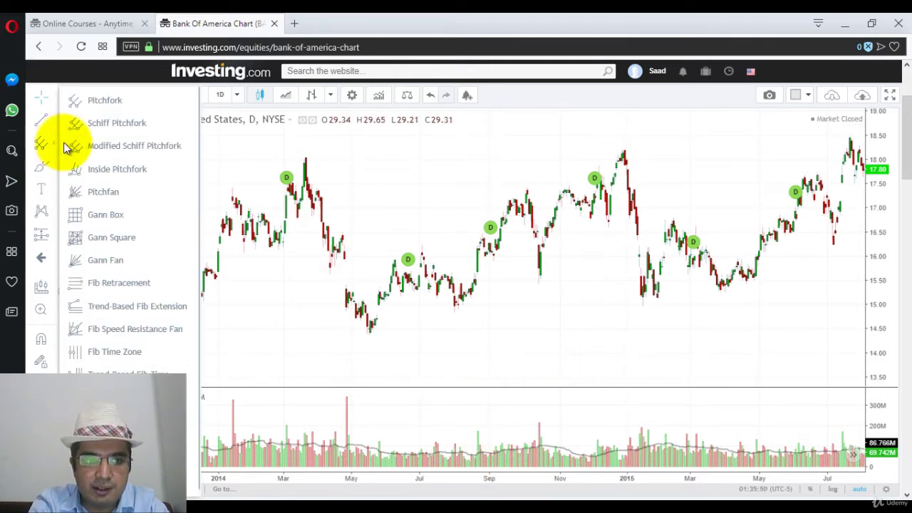
click(114, 214)
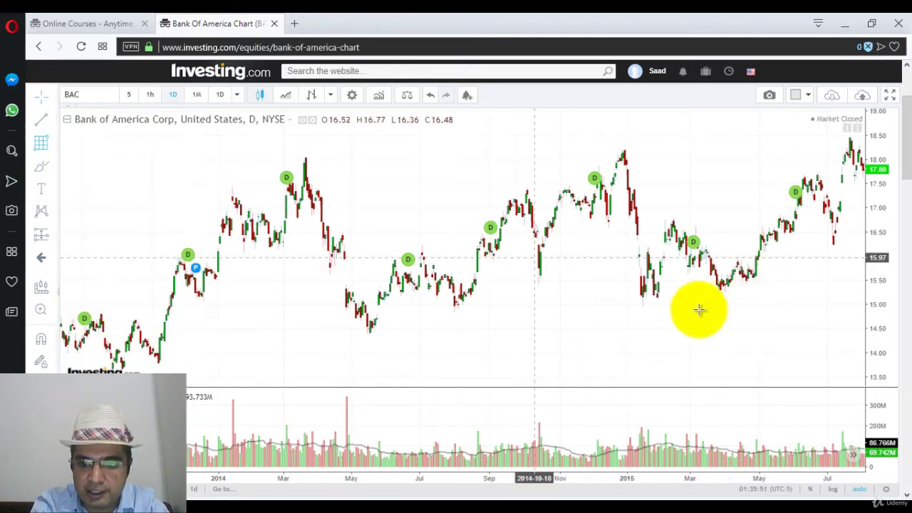
click(642, 306)
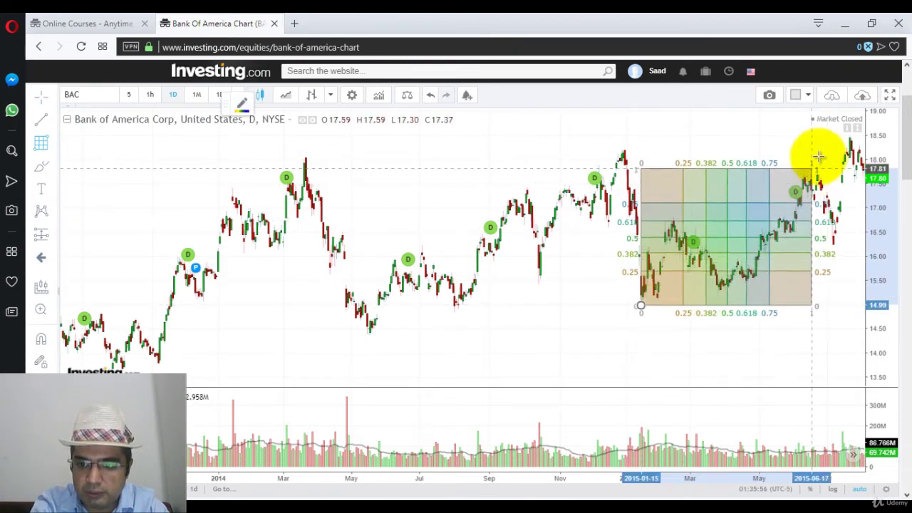
click(850, 135)
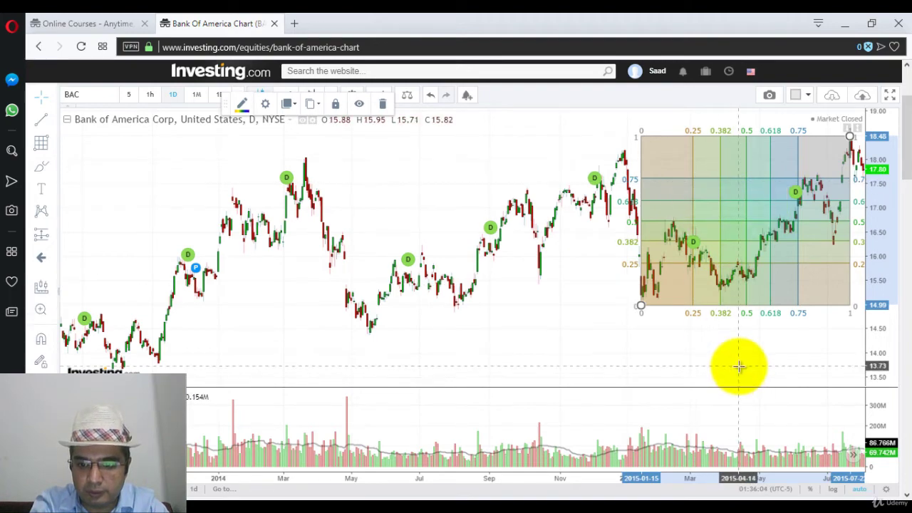
Copy the Gann Box to adjoin its end, spanning 2015-07-22 to 2016-01-26, and place another copy directly beneath that one
drag(719, 368, 513, 375)
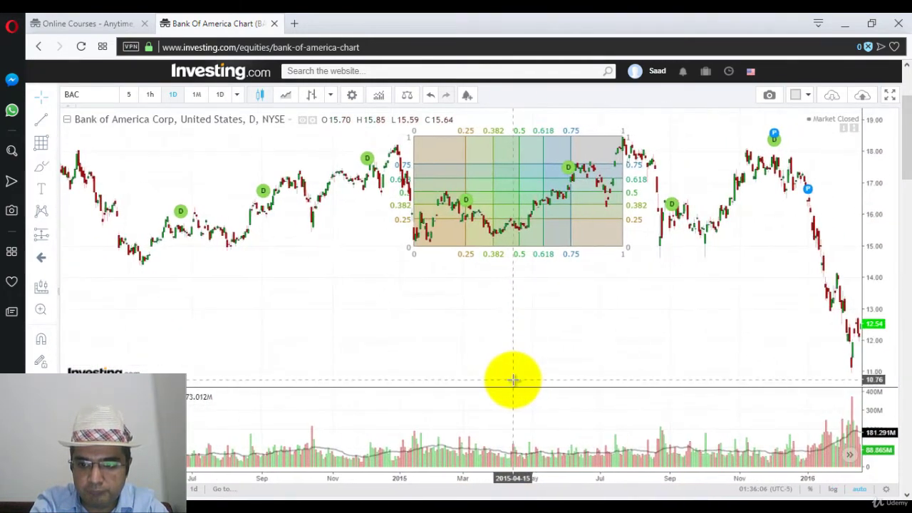
click(521, 193)
mouse_move(537, 162)
mouse_down()
mouse_move(533, 116)
mouse_move(522, 113)
mouse_move(735, 149)
mouse_move(728, 137)
mouse_up()
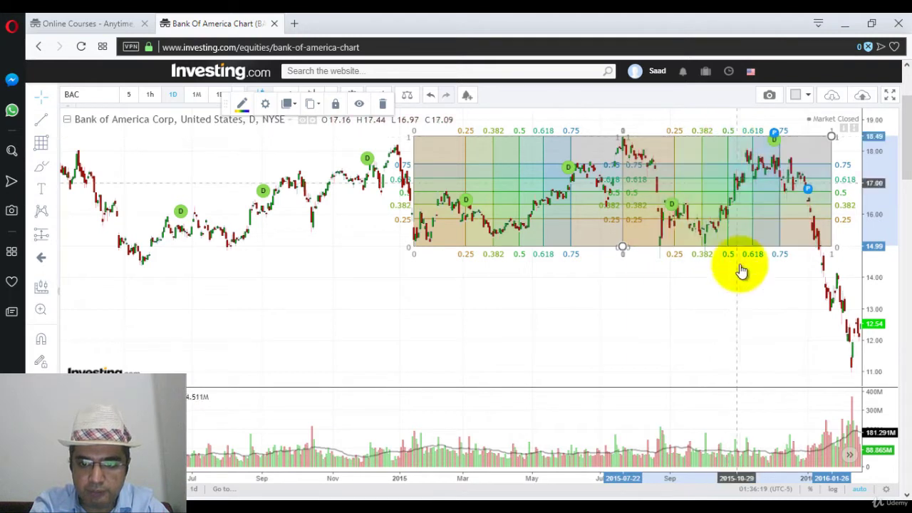
click(737, 303)
mouse_move(600, 171)
mouse_down()
mouse_move(600, 147)
mouse_move(528, 97)
mouse_move(520, 117)
mouse_move(584, 150)
mouse_move(606, 183)
mouse_move(777, 262)
mouse_move(730, 251)
mouse_up()
click(584, 343)
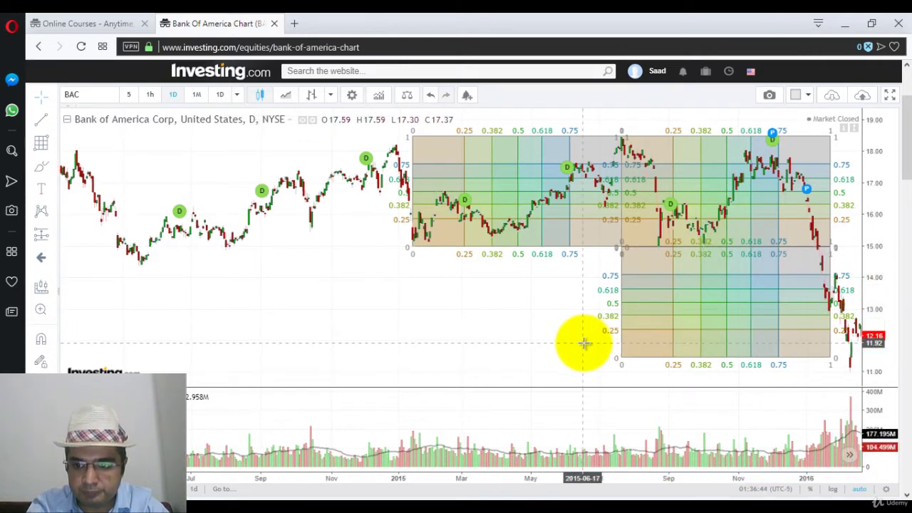
Paste another Gann Box copy and align it edge to edge with the end of the lower box, at the same height
drag(584, 344, 473, 358)
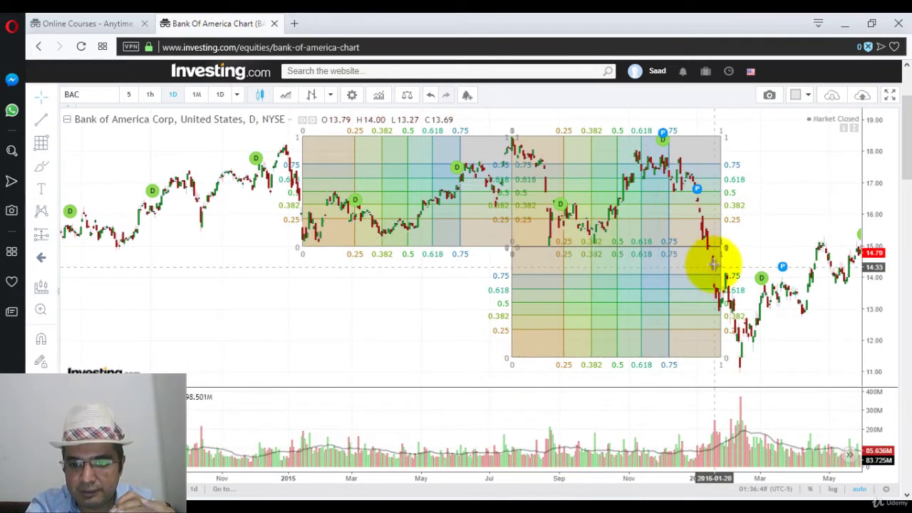
key(ctrl+v)
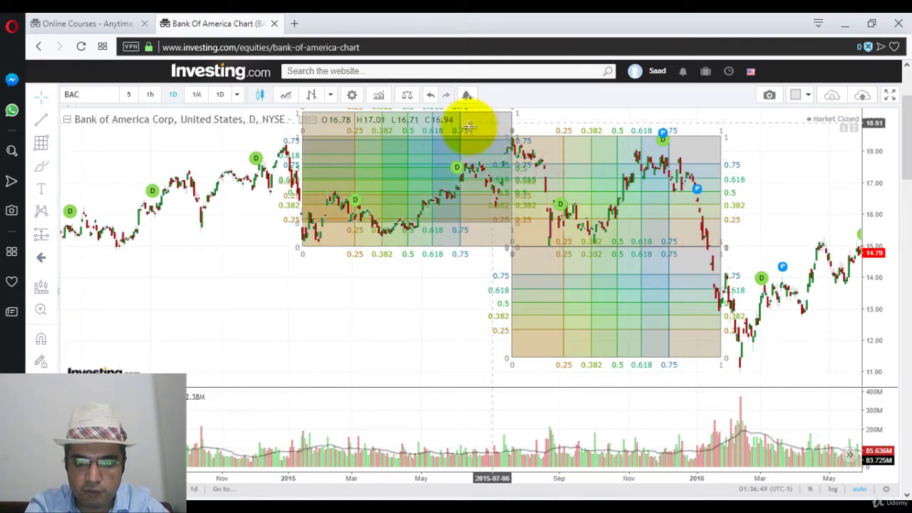
mouse_move(468, 118)
mouse_down()
mouse_move(806, 204)
mouse_move(838, 249)
mouse_move(862, 252)
mouse_up()
double_click(839, 248)
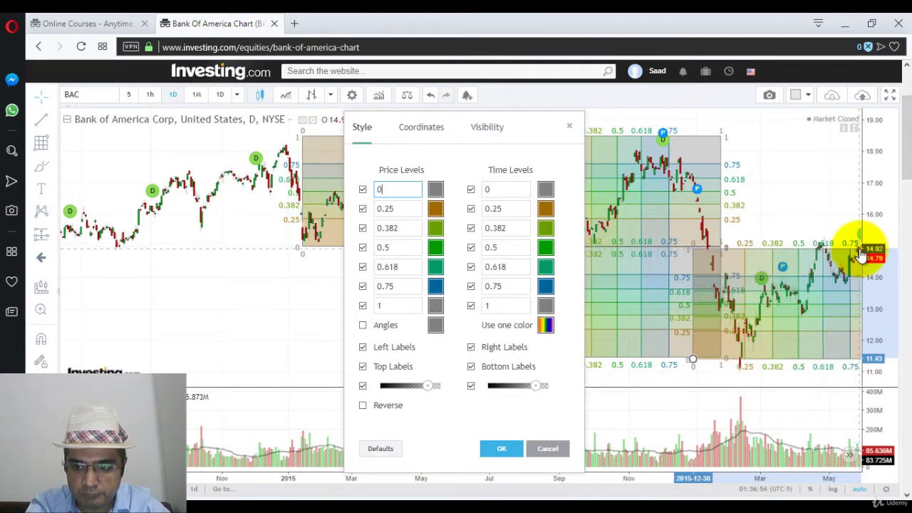
key(Escape)
drag(776, 209, 657, 210)
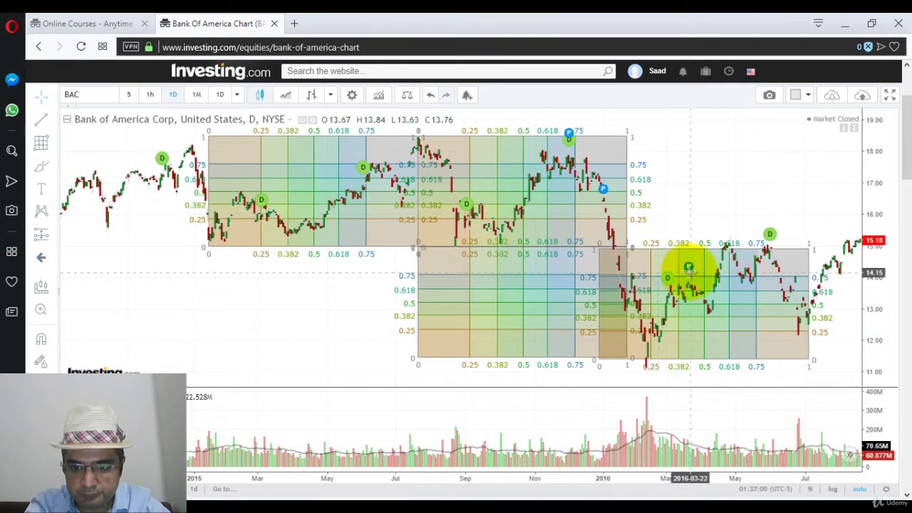
drag(672, 258, 695, 246)
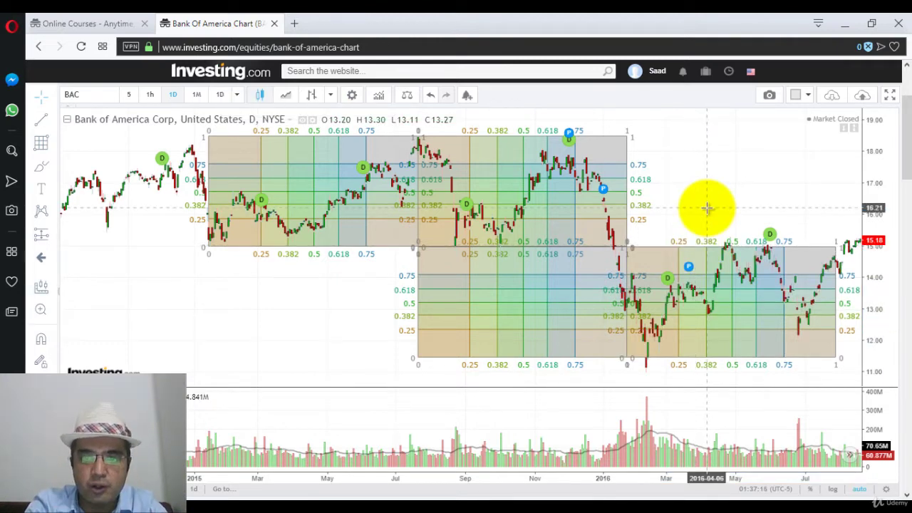
Copy the latest Gann Box and align the duplicate to run from 2016-07-29 to 2017-02-02, between about 11.50 and 14.97
mouse_move(362, 168)
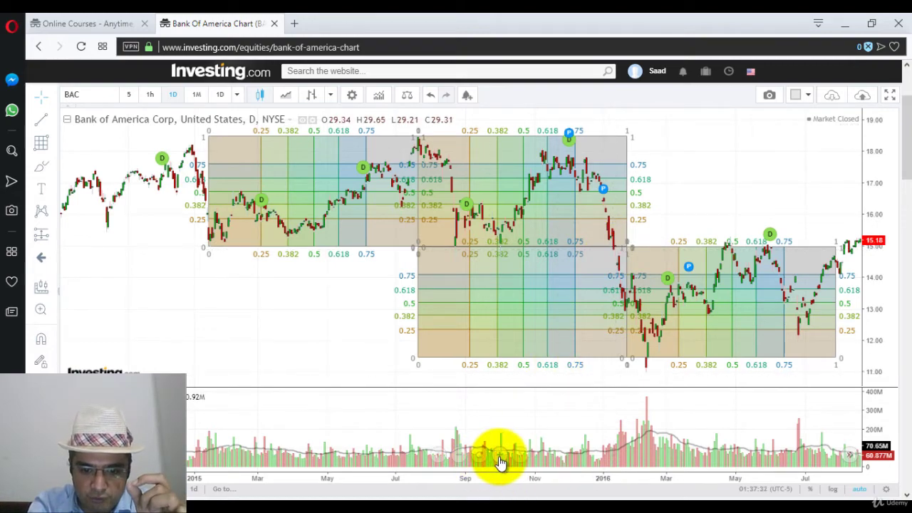
scroll(501, 462, up, 5)
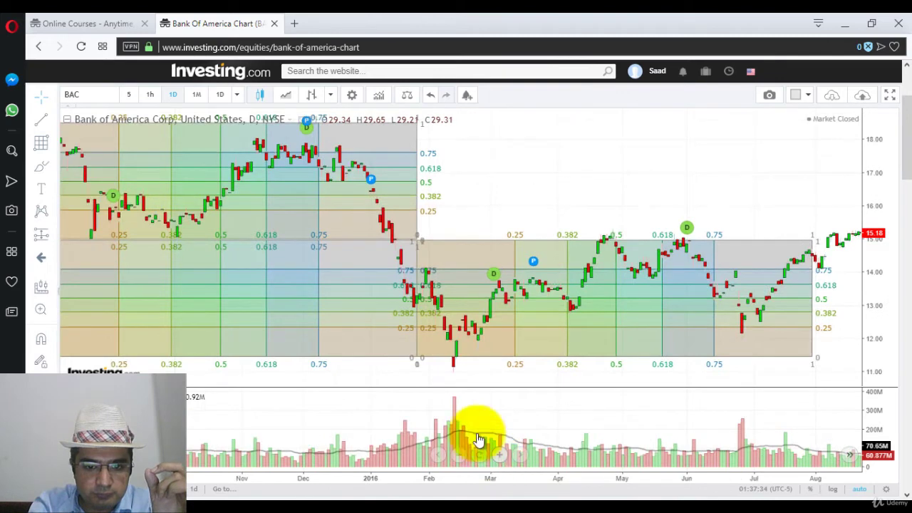
drag(497, 210, 579, 212)
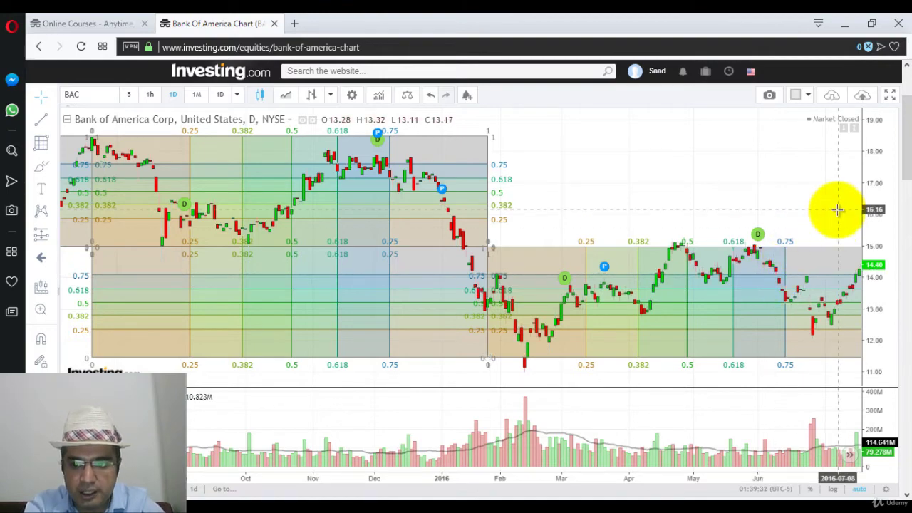
drag(812, 212, 465, 195)
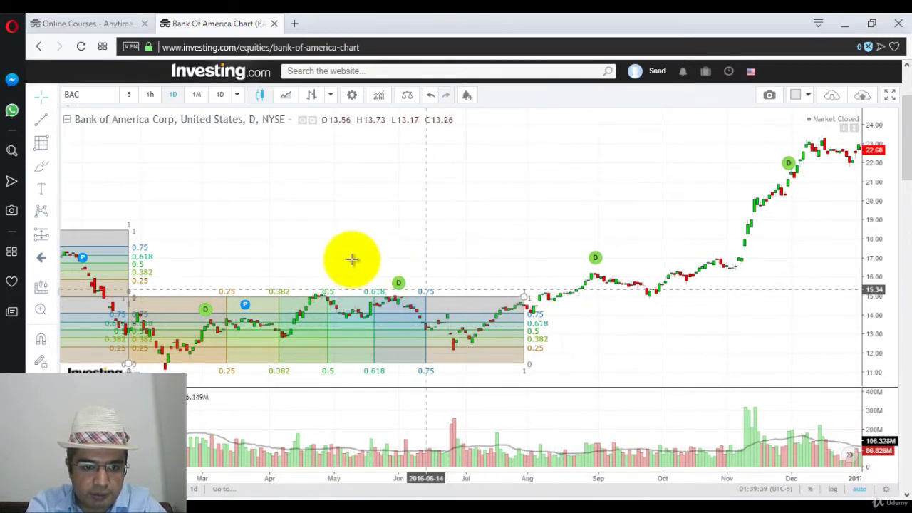
click(377, 322)
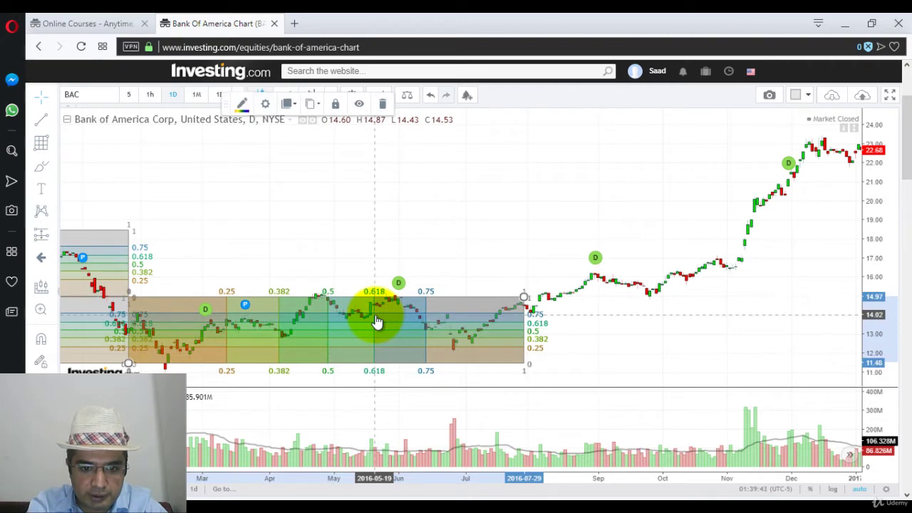
mouse_move(377, 322)
mouse_down()
mouse_move(451, 270)
mouse_move(441, 276)
mouse_move(690, 284)
mouse_move(834, 302)
mouse_up()
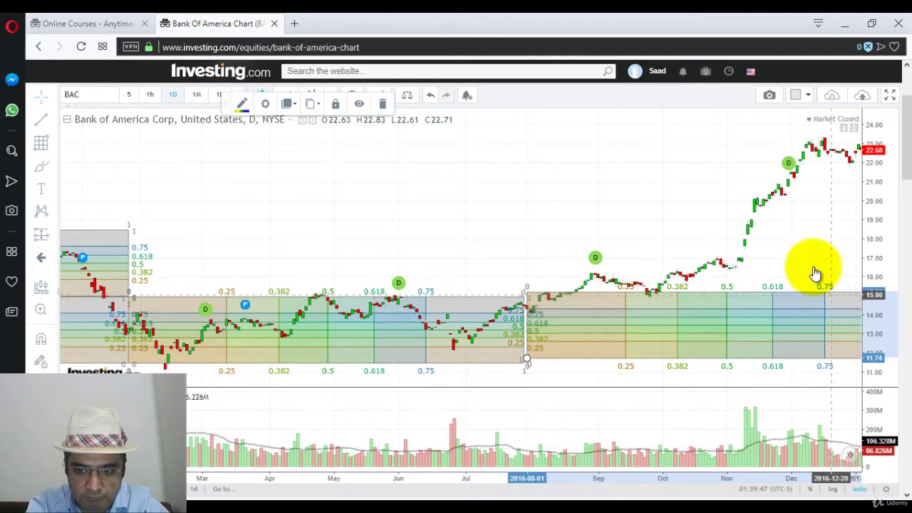
drag(800, 249, 627, 254)
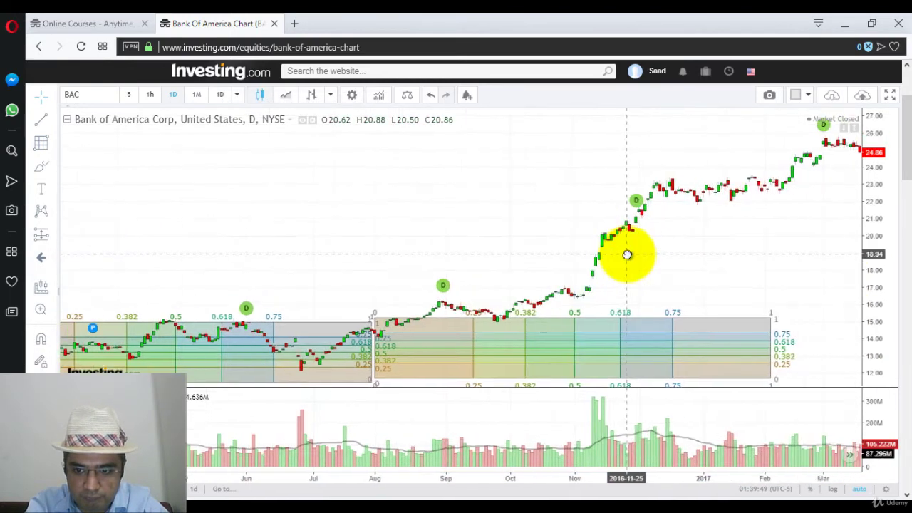
drag(620, 325, 613, 324)
right_click(617, 329)
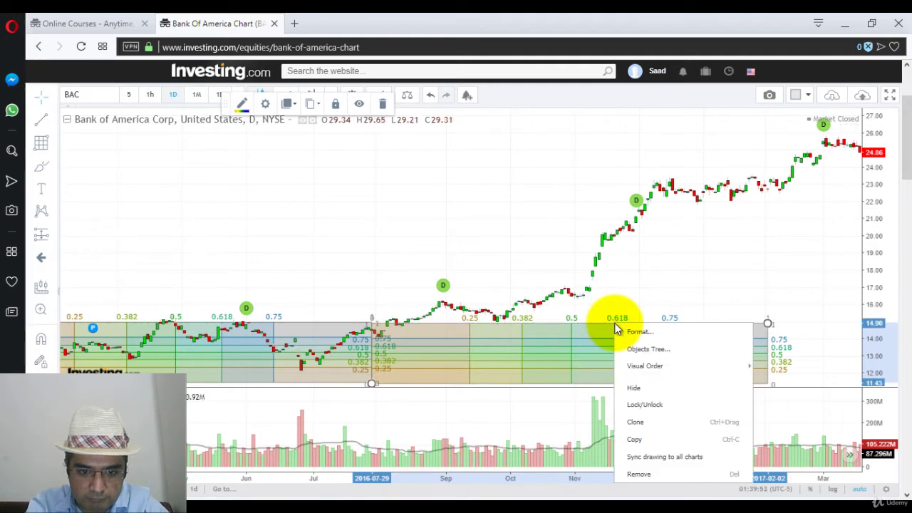
drag(584, 328, 602, 324)
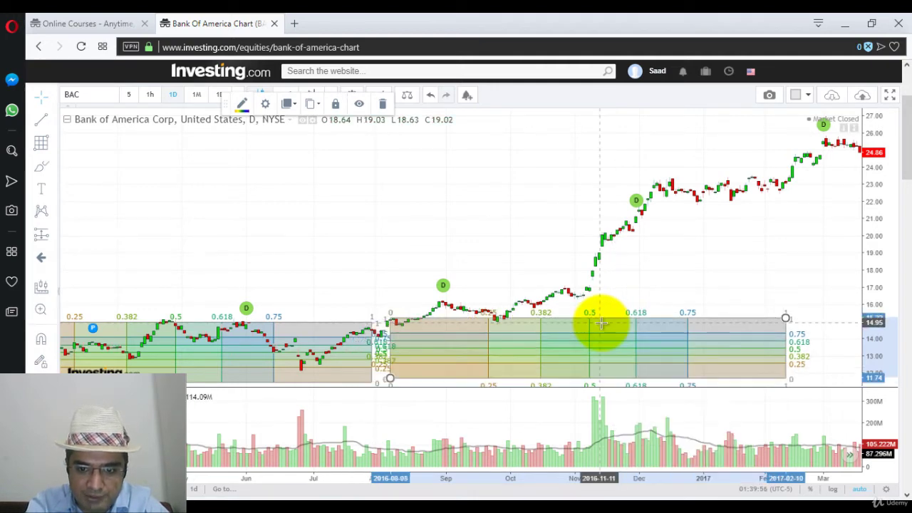
drag(571, 324, 574, 325)
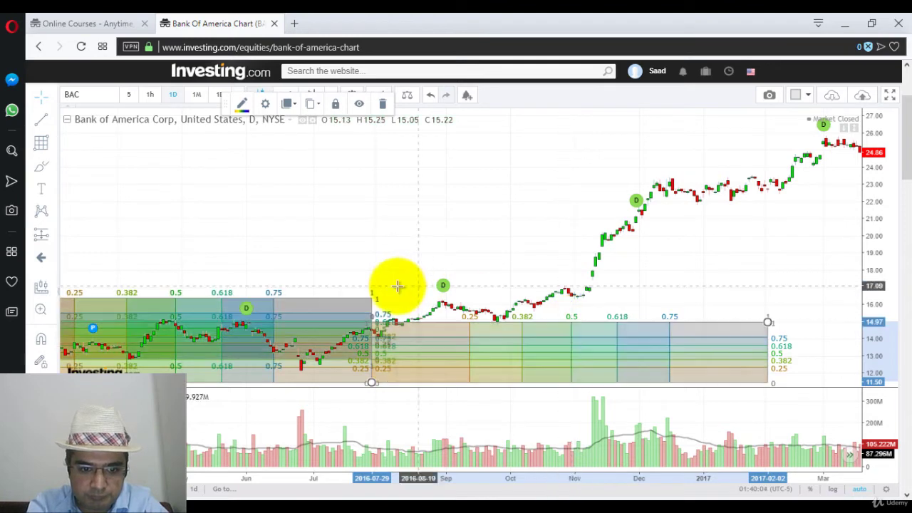
Place another Gann Box copy directly above the 2016-07-29 box, covering prices from about 14.99 to 18.45
double_click(325, 302)
mouse_move(609, 270)
mouse_down()
mouse_move(733, 264)
mouse_move(718, 262)
mouse_up()
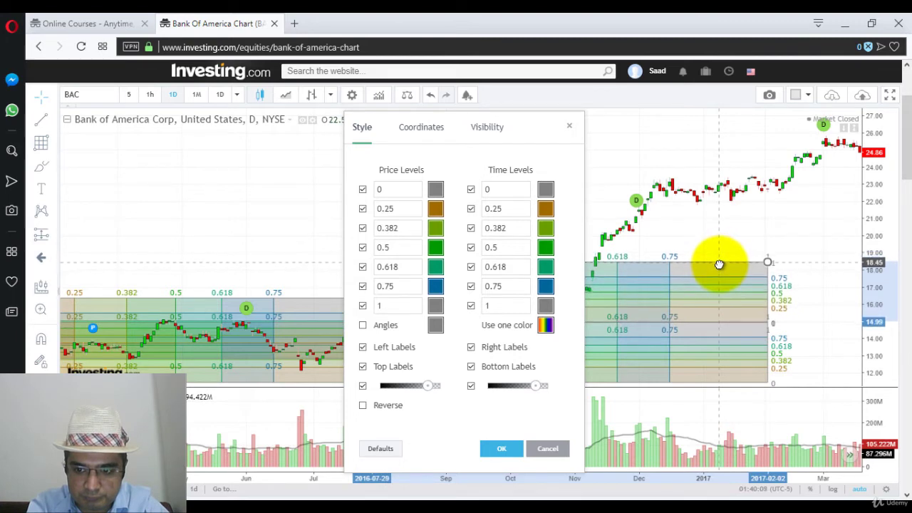
click(756, 241)
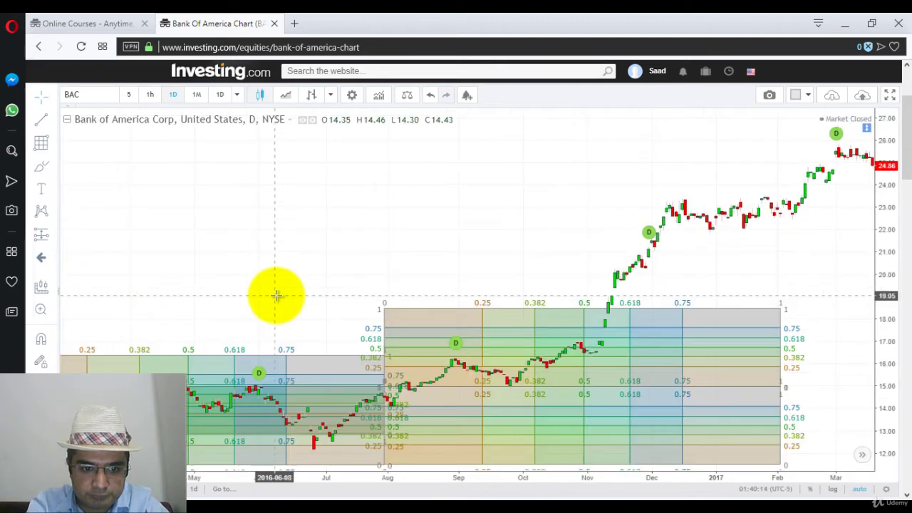
Stack two more Gann Box copies above that column, the topmost covering about 21.99 to 25.53
drag(309, 361, 357, 306)
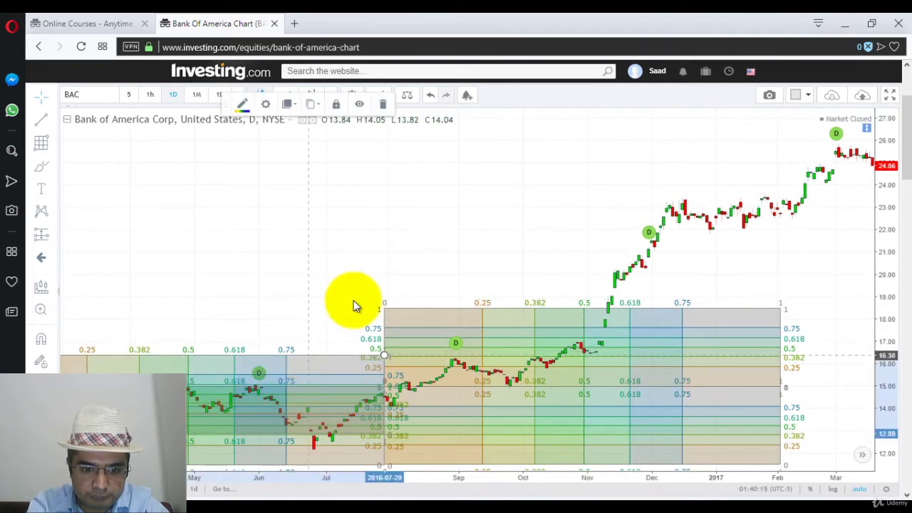
double_click(391, 292)
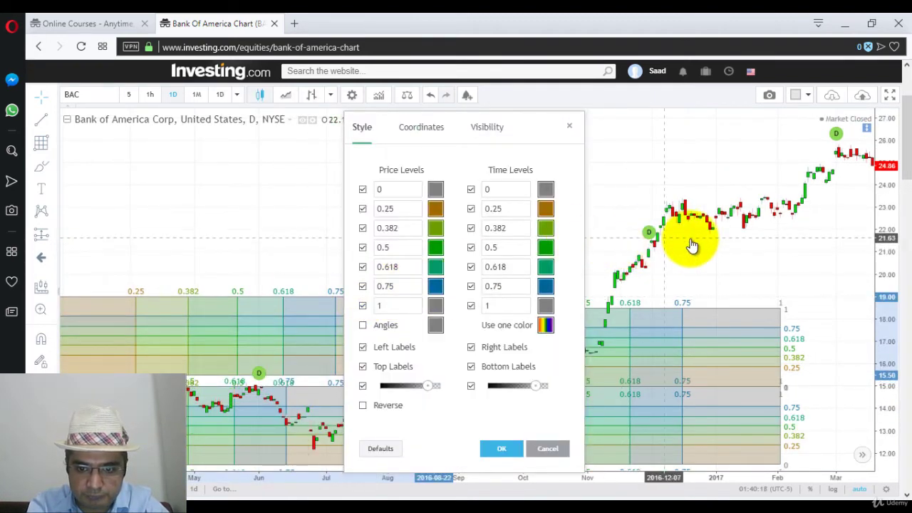
key(Escape)
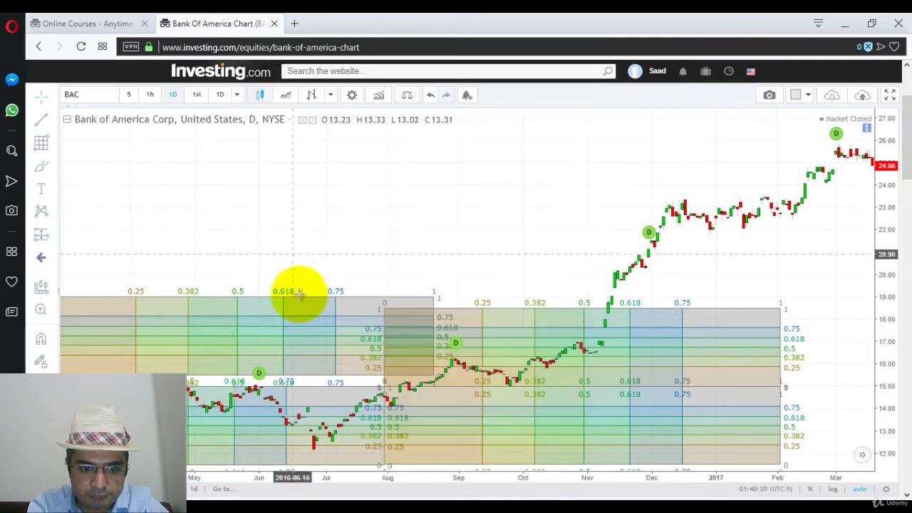
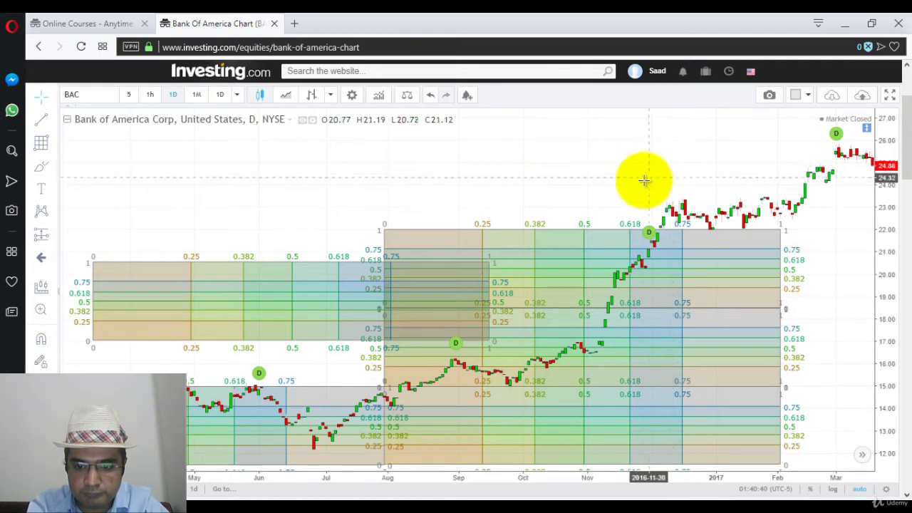
mouse_move(289, 265)
mouse_down()
mouse_move(352, 218)
mouse_move(477, 187)
mouse_move(559, 189)
mouse_move(453, 190)
mouse_move(466, 175)
mouse_move(495, 171)
mouse_move(535, 190)
mouse_move(559, 184)
mouse_up()
drag(465, 191, 622, 141)
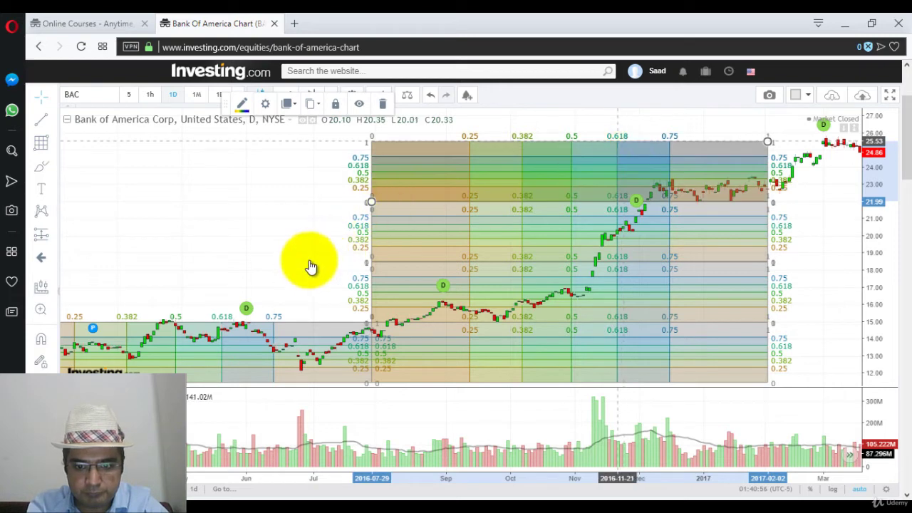
click(279, 256)
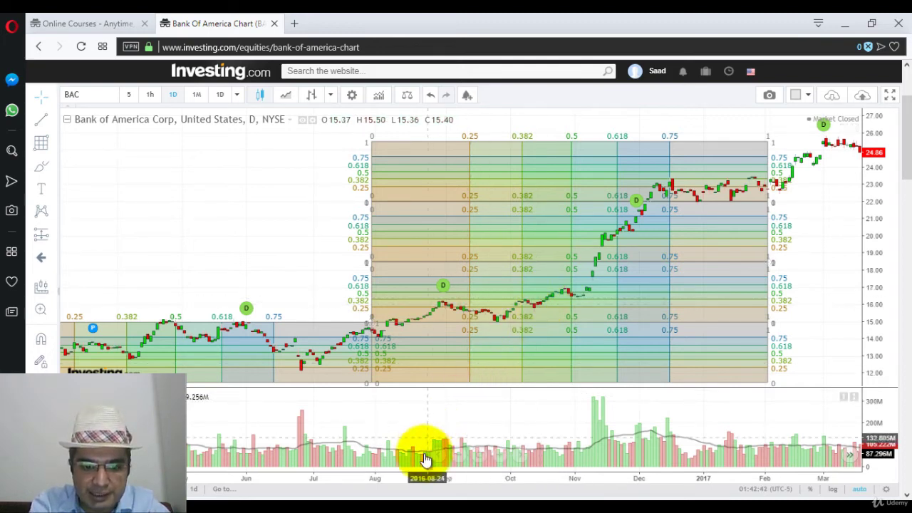
Discard the extra Gann Box copy overlapping the first box and dismiss the e-mail notification
scroll(461, 462, down, 5)
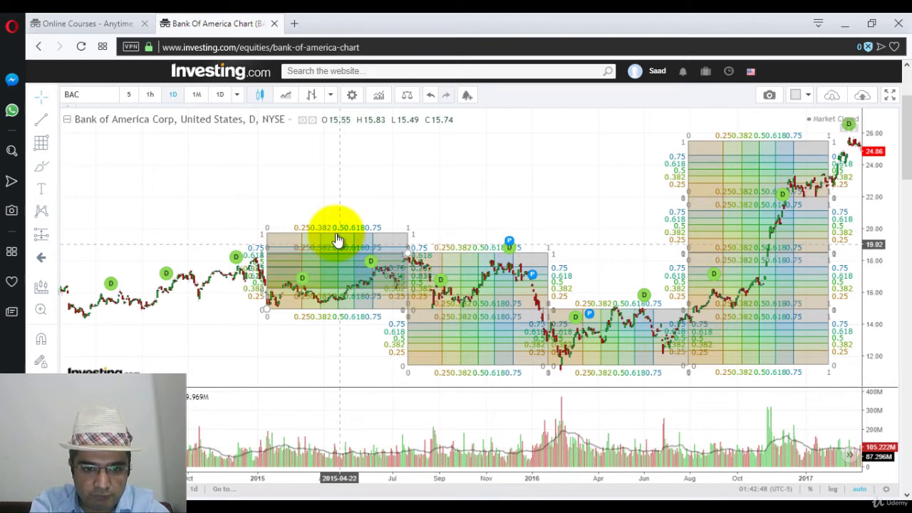
key(Escape)
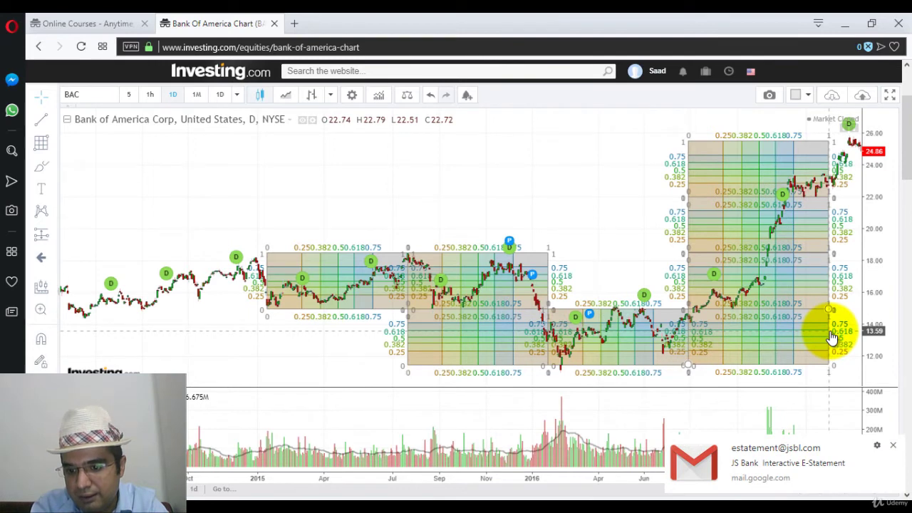
click(893, 445)
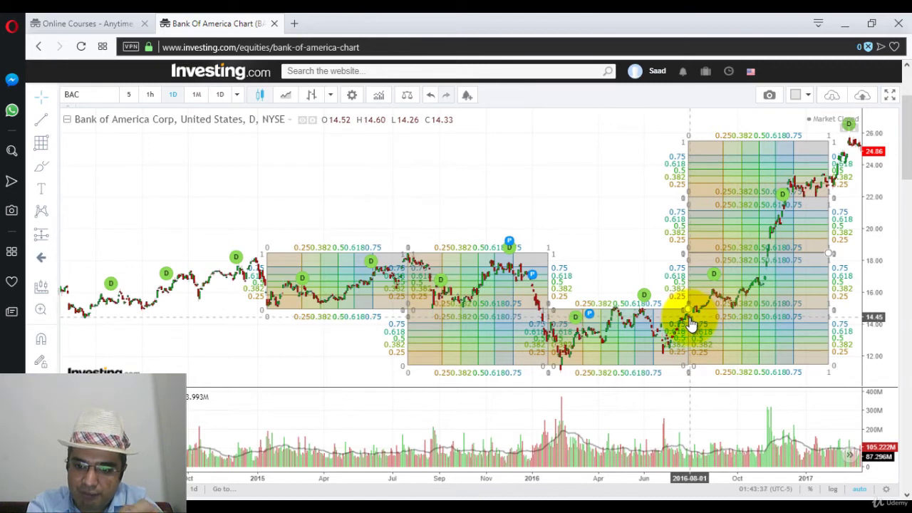
Place a Gann Box copy immediately before the earliest box, ending on 2015-01-15 and level with that box's top and bottom edges
click(828, 185)
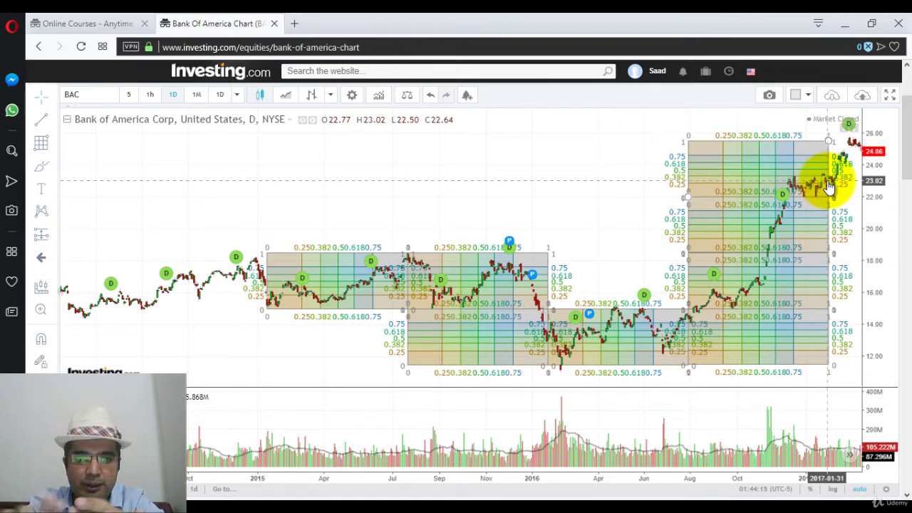
click(360, 302)
drag(360, 302, 182, 254)
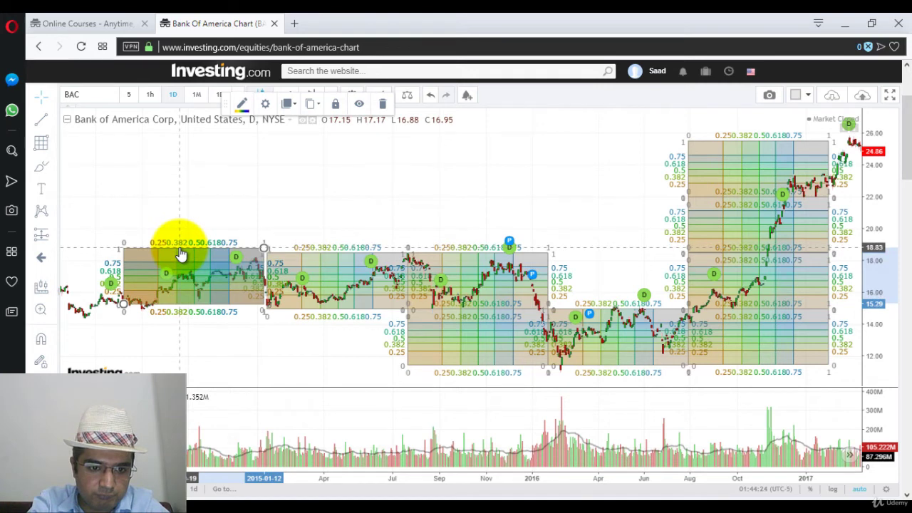
right_click(178, 252)
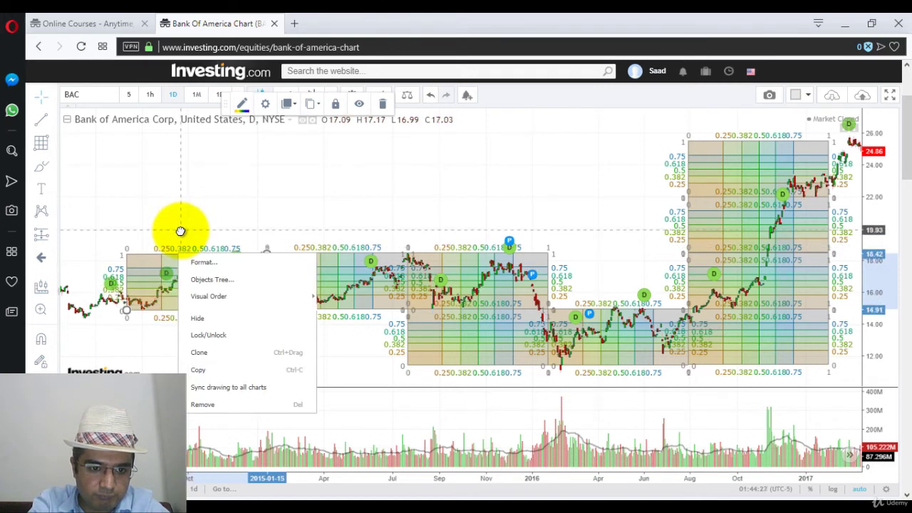
click(175, 257)
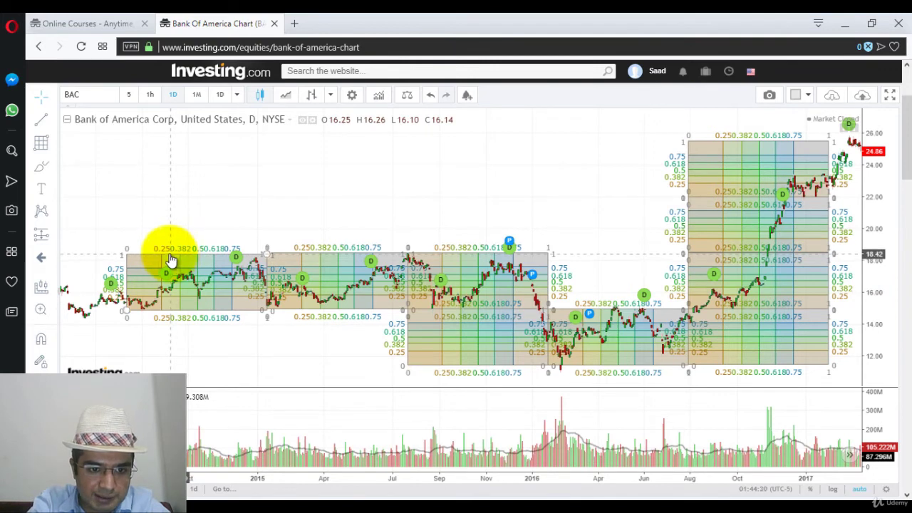
drag(166, 252, 172, 258)
click(270, 174)
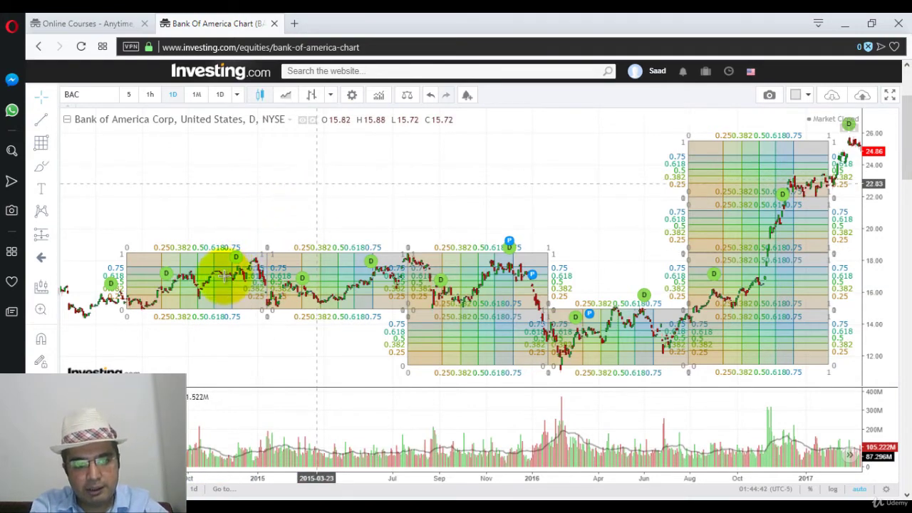
Copy the topmost Gann Box of the 2016-07-29 column and align it from 2017-02-02 to 2017-08-08, between about 21.93 and 25.48
drag(195, 363, 265, 362)
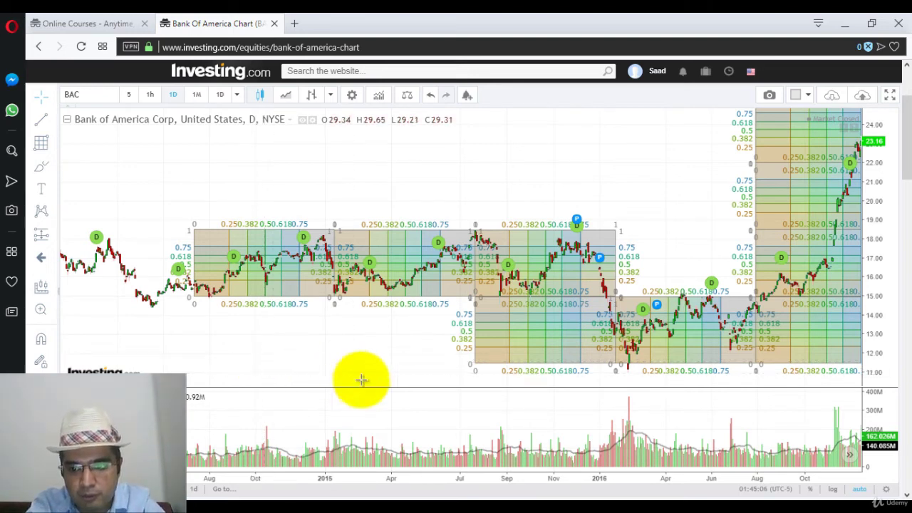
mouse_move(761, 316)
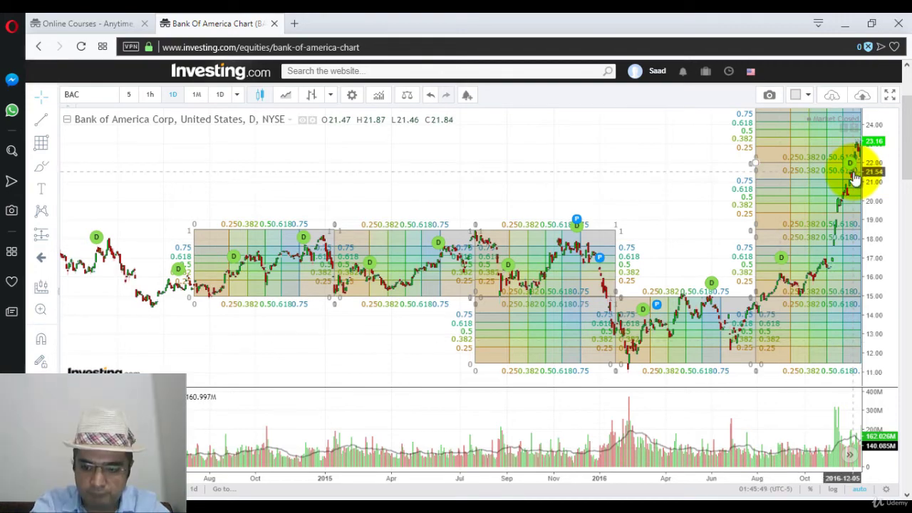
drag(629, 183, 311, 203)
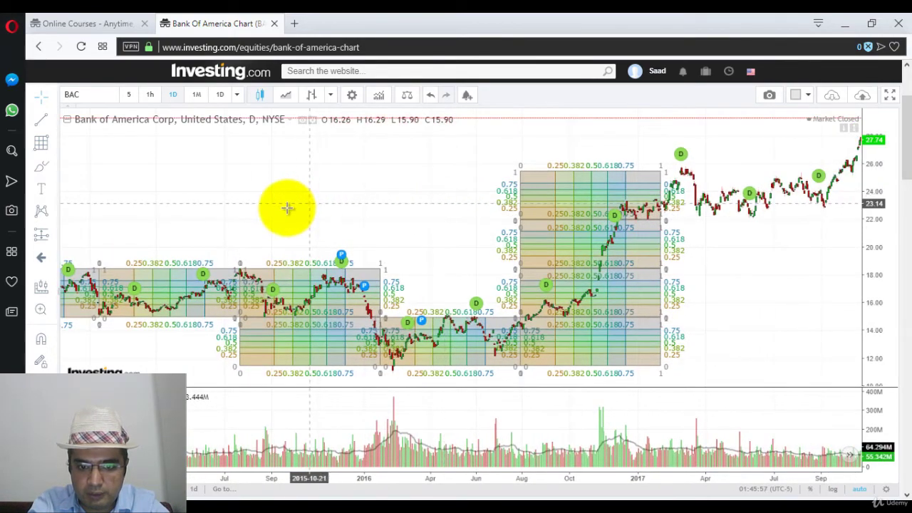
click(586, 198)
mouse_move(590, 200)
mouse_down()
mouse_move(676, 151)
mouse_move(622, 130)
mouse_move(598, 143)
mouse_move(775, 165)
mouse_move(758, 171)
mouse_up()
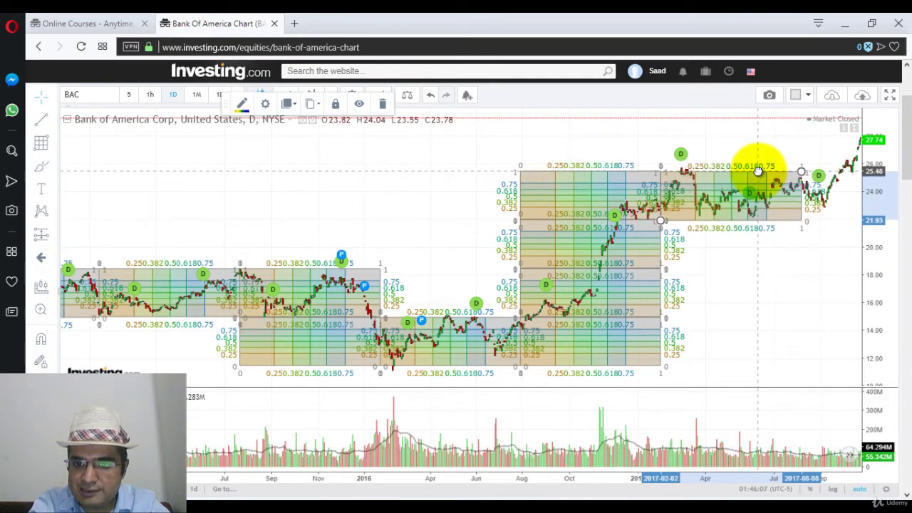
drag(758, 171, 757, 171)
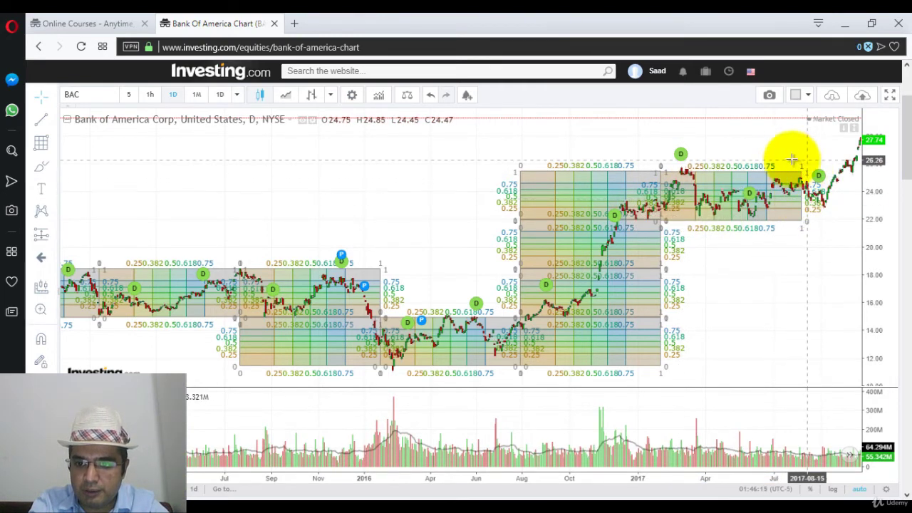
Add another Gann Box copy edge to edge with the last one, from 2017-08-08 to 2018-02-12, between about 21.94 and 25.37
drag(786, 154, 647, 153)
click(580, 152)
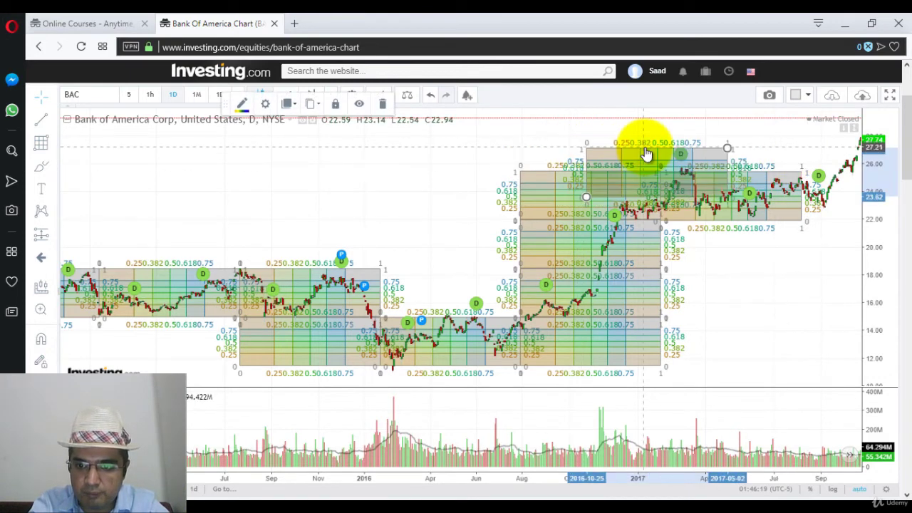
click(819, 155)
drag(774, 159, 627, 193)
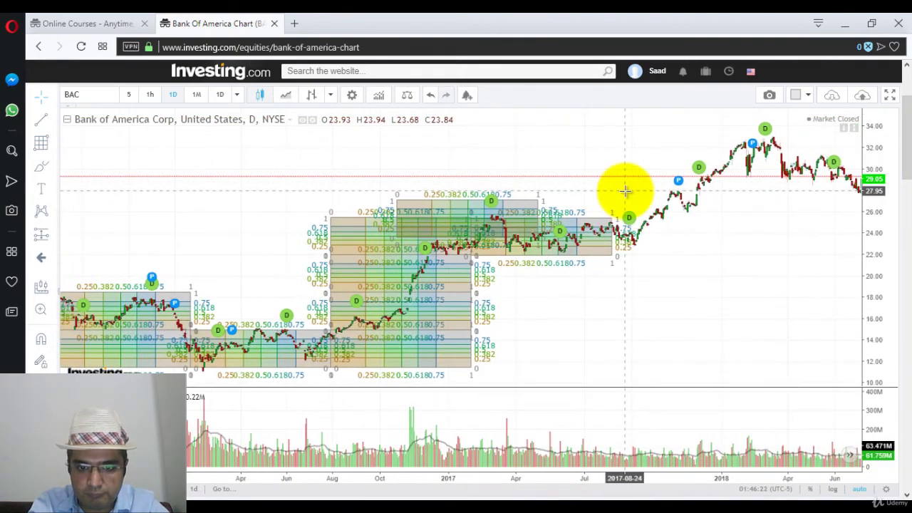
click(449, 205)
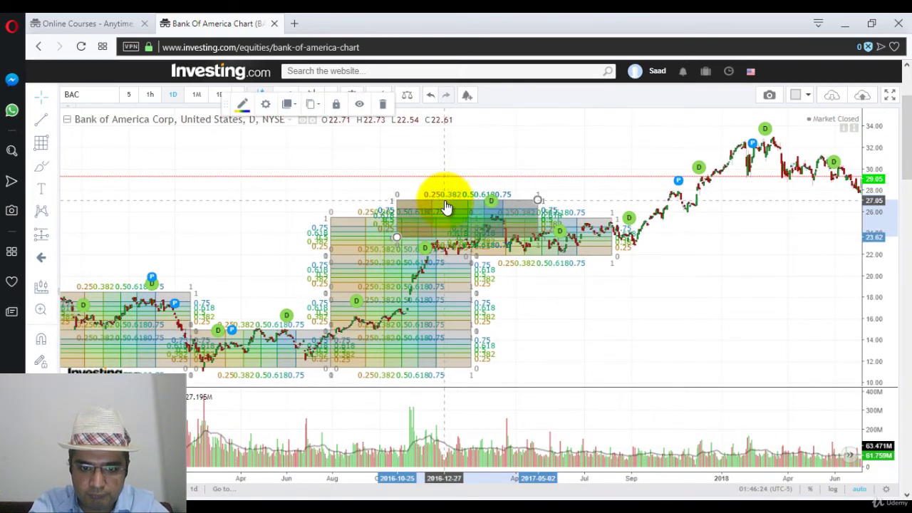
mouse_move(549, 206)
mouse_down()
mouse_move(610, 203)
mouse_move(684, 226)
mouse_move(652, 218)
mouse_move(659, 219)
mouse_up()
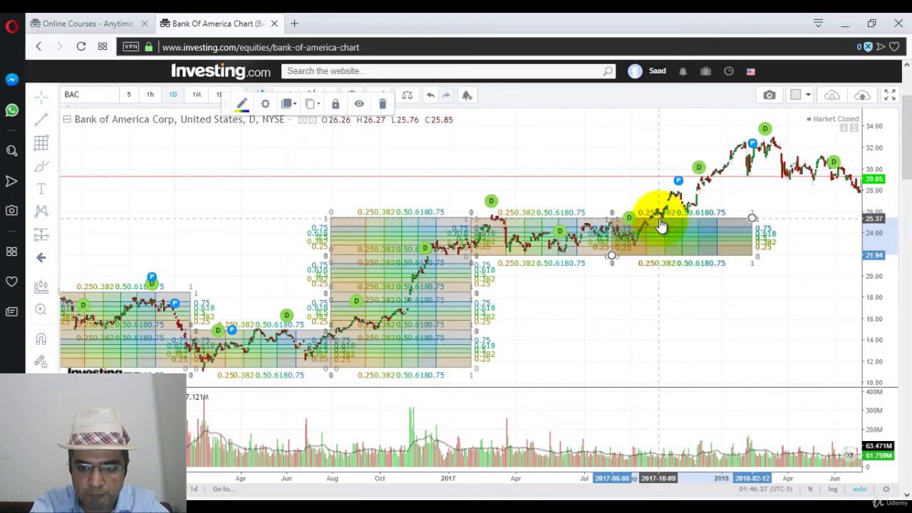
click(716, 298)
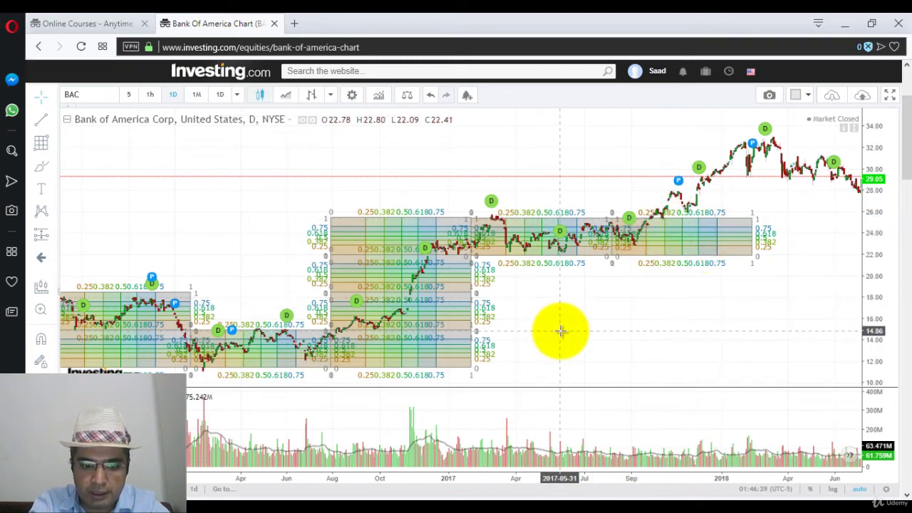
Stack a Gann Box copy directly above the 2017-08-08 box, covering prices from about 25.47 to 28.95
scroll(458, 460, down, 4)
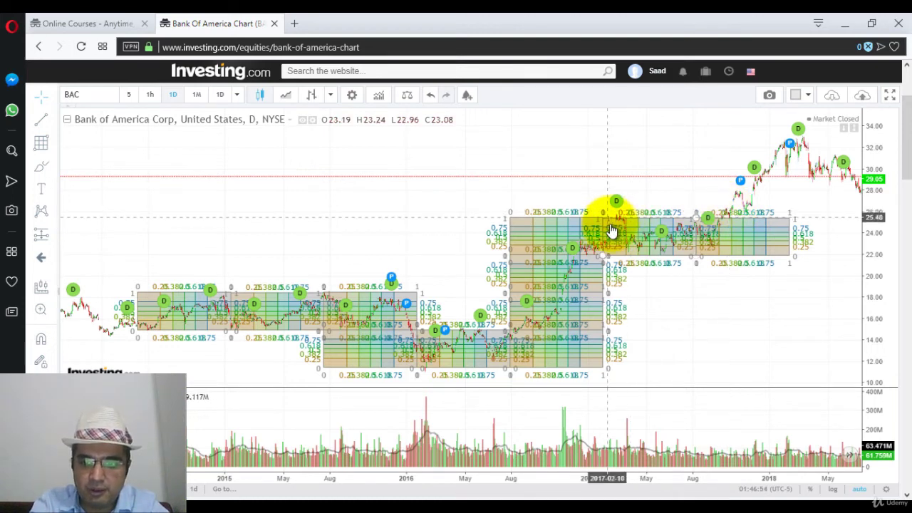
drag(610, 223, 561, 206)
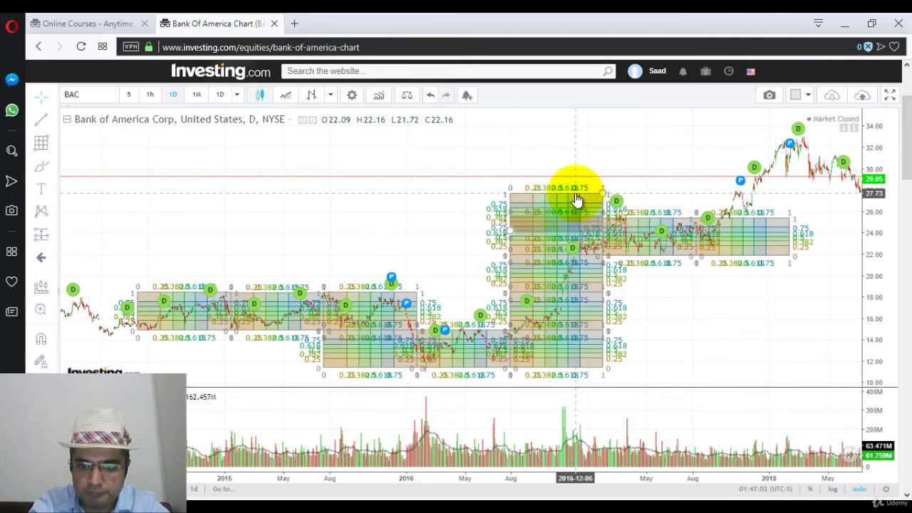
click(606, 200)
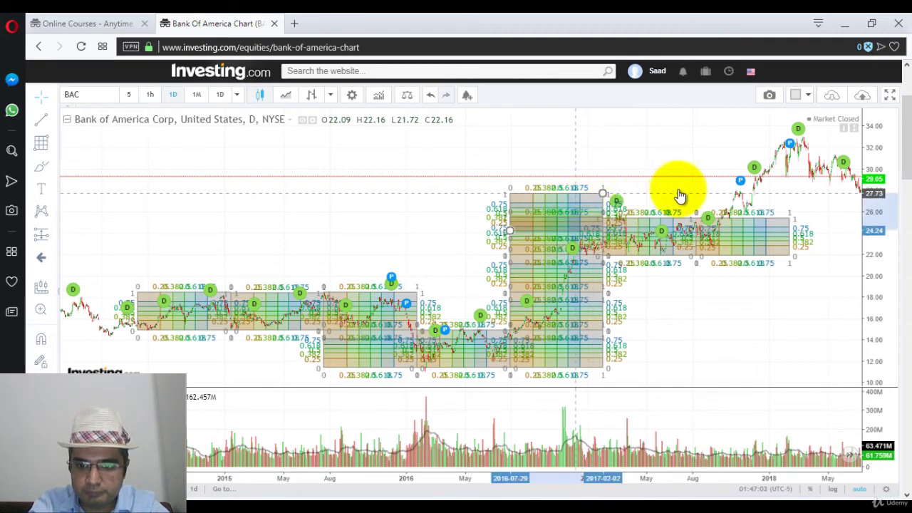
double_click(557, 199)
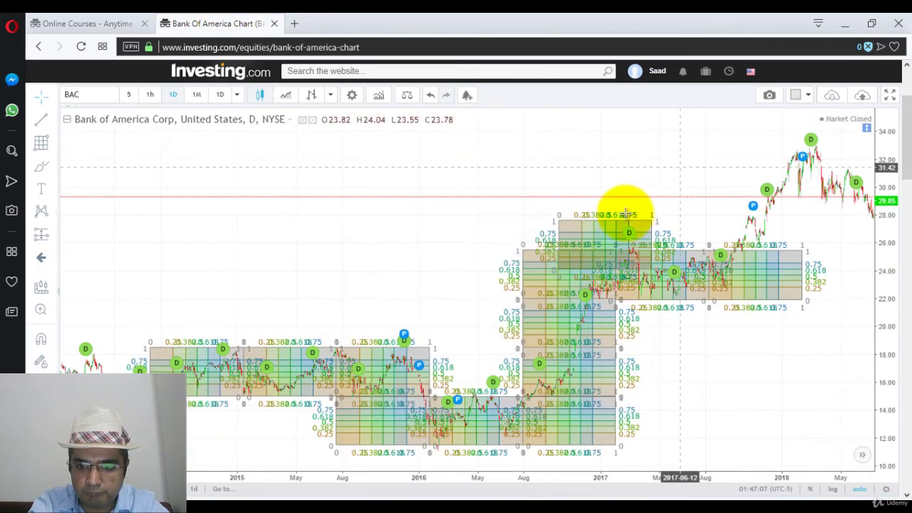
drag(604, 229, 768, 204)
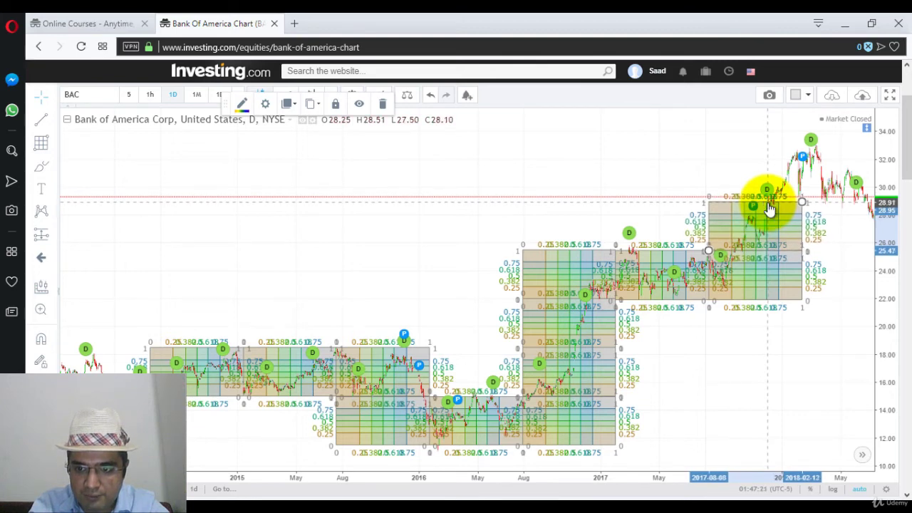
Paste another Gann Box and stack it third in the 2017-08-08 column, from about 28.95 up to 32.4
click(698, 178)
key(ctrl+v)
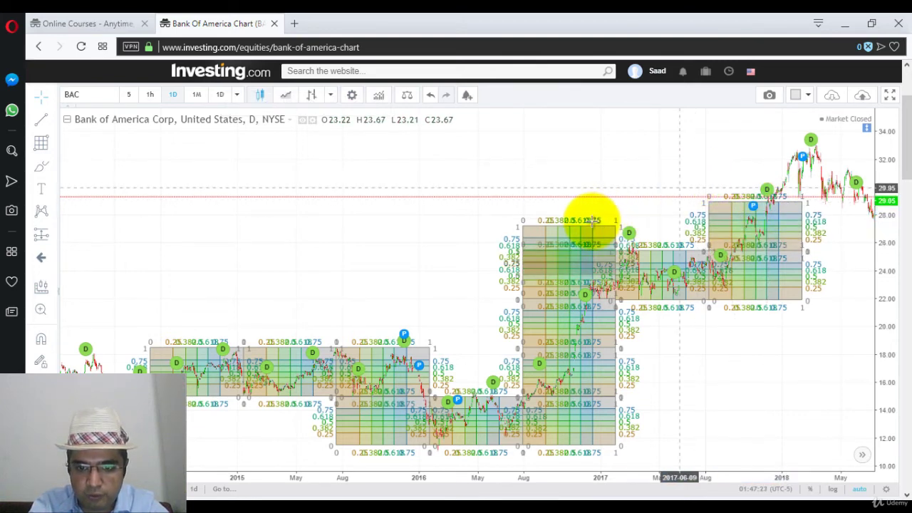
double_click(720, 173)
drag(765, 154, 705, 175)
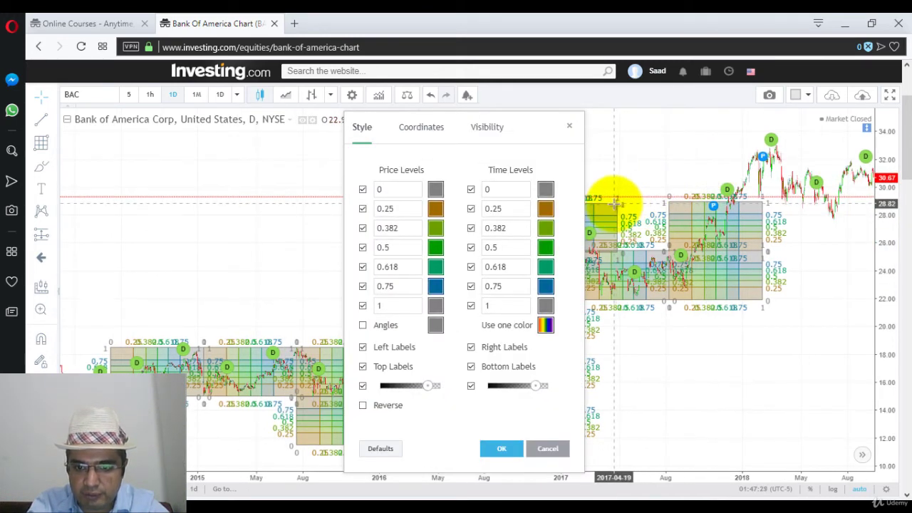
key(Escape)
right_click(717, 164)
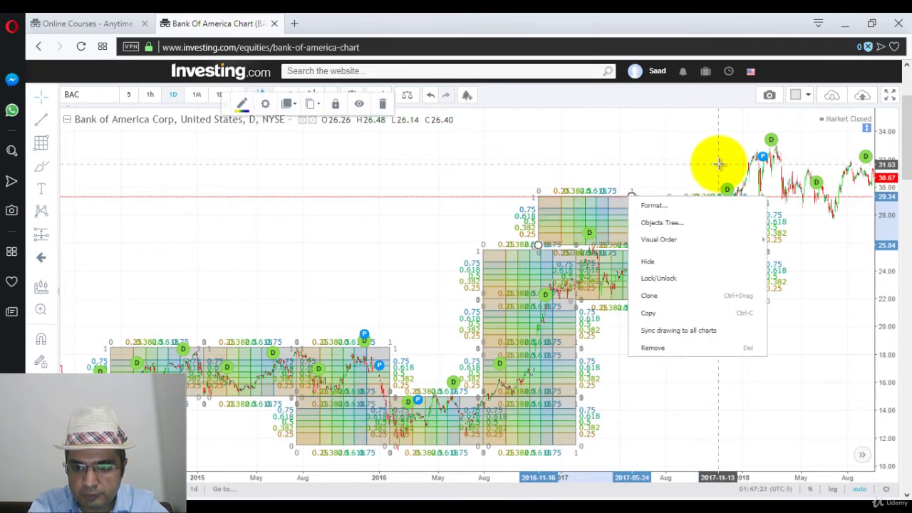
click(605, 197)
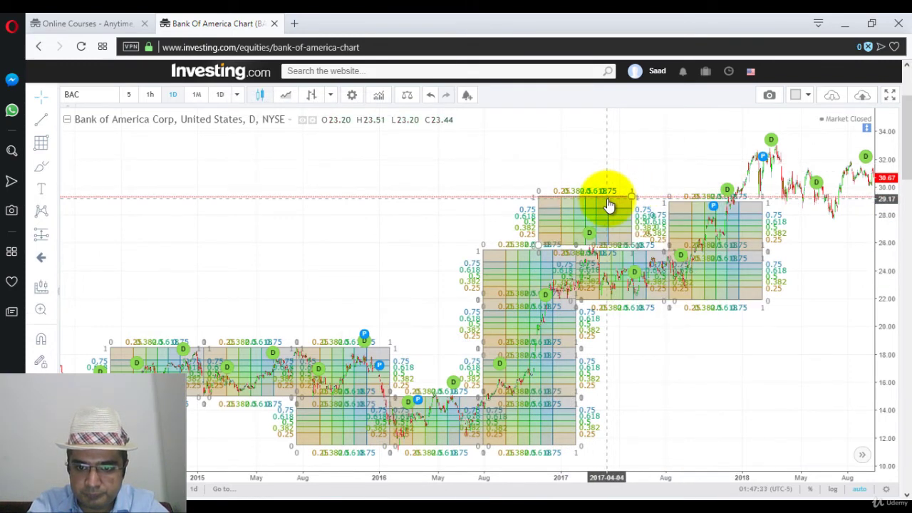
click(713, 173)
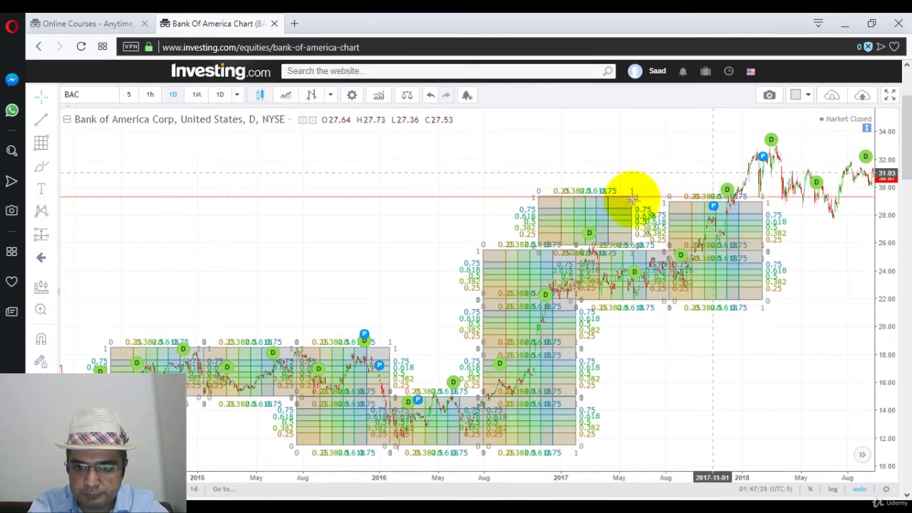
click(598, 204)
drag(598, 205, 735, 152)
click(601, 204)
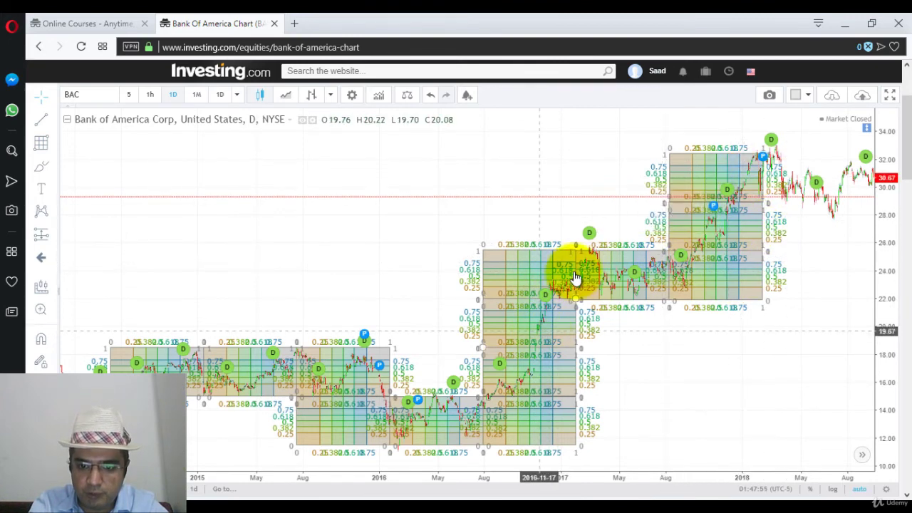
Paste one more Gann Box and align it as the fourth in the 2017-08-08 column, starting at about 32.4
mouse_move(566, 285)
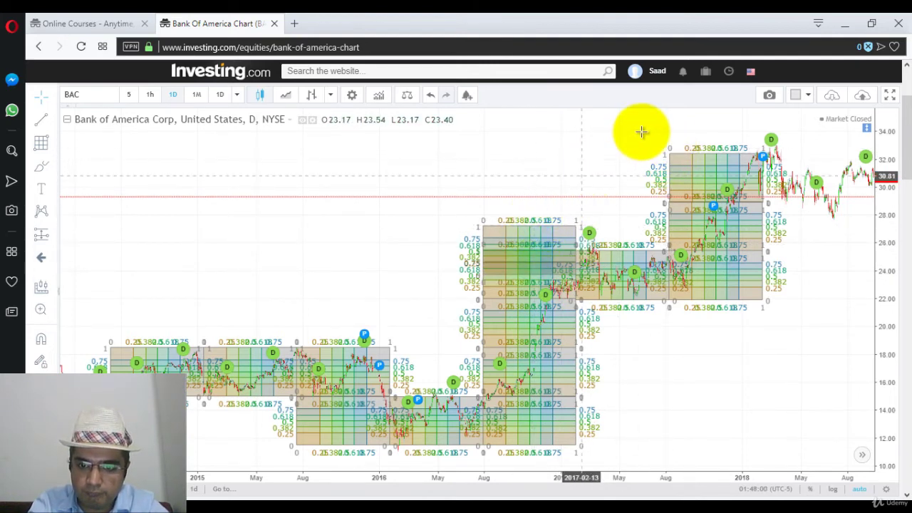
drag(631, 147, 615, 176)
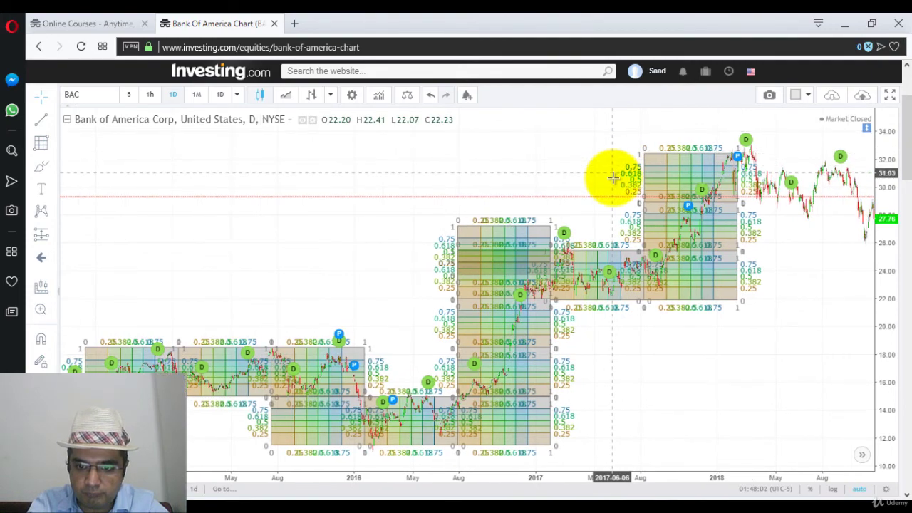
right_click(613, 176)
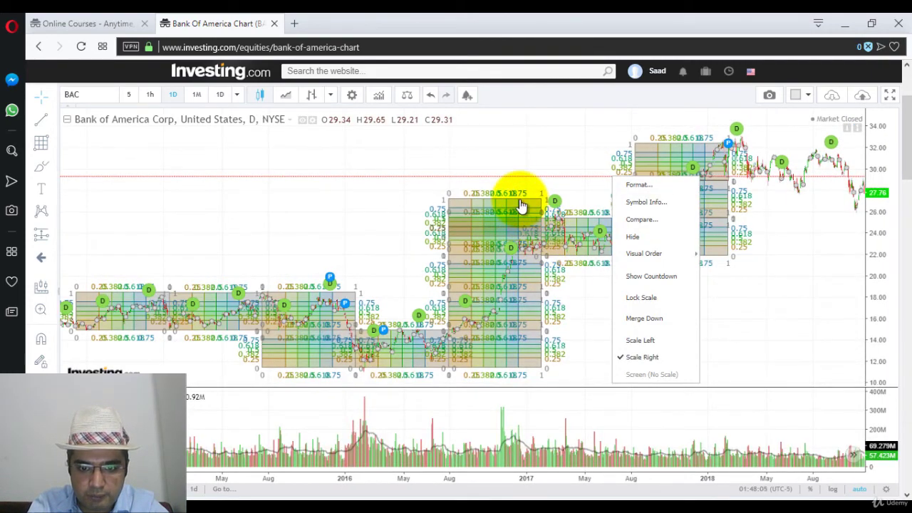
click(574, 167)
double_click(574, 167)
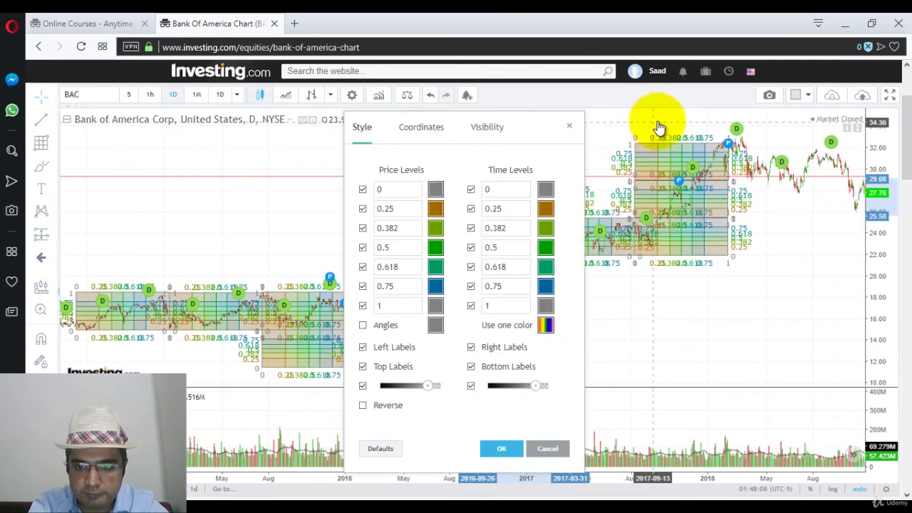
key(Escape)
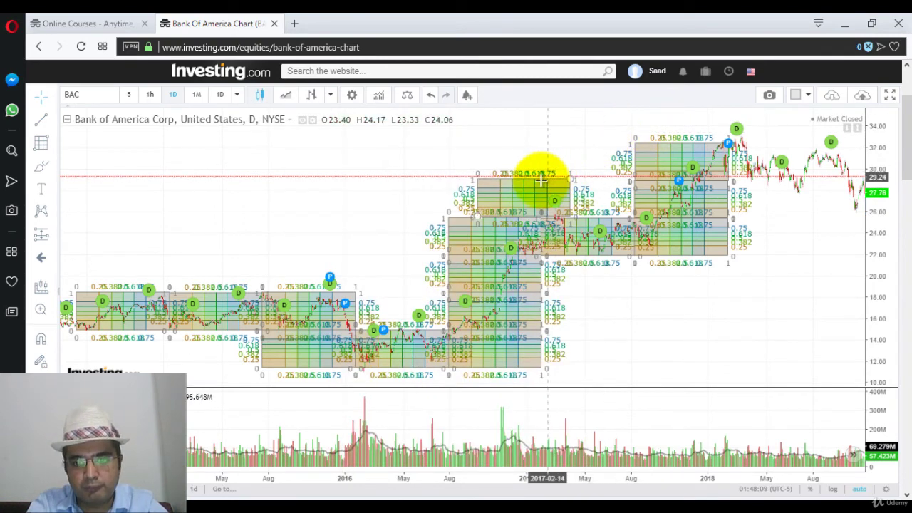
drag(541, 185, 654, 116)
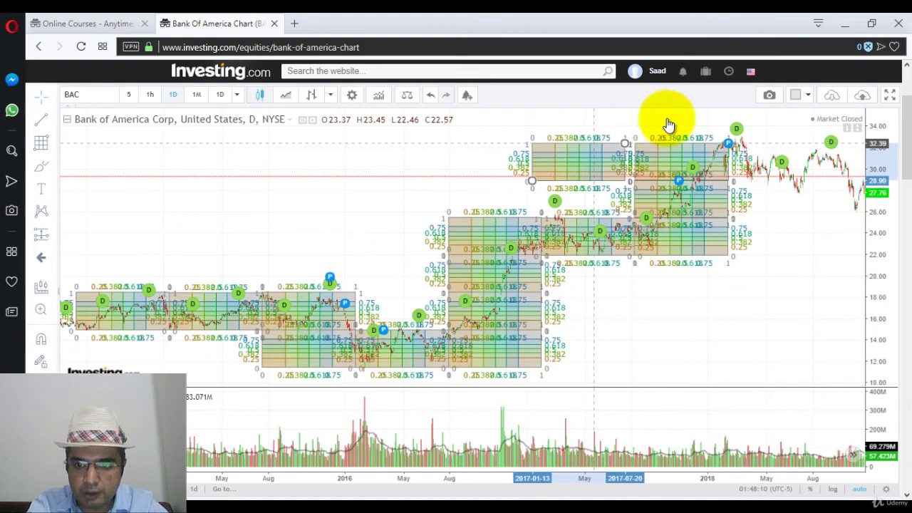
double_click(670, 123)
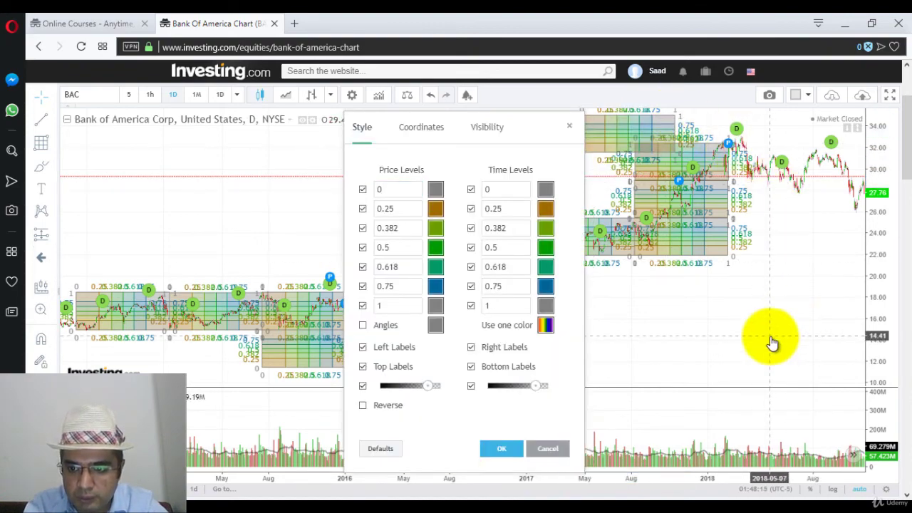
key(Escape)
drag(703, 322, 723, 360)
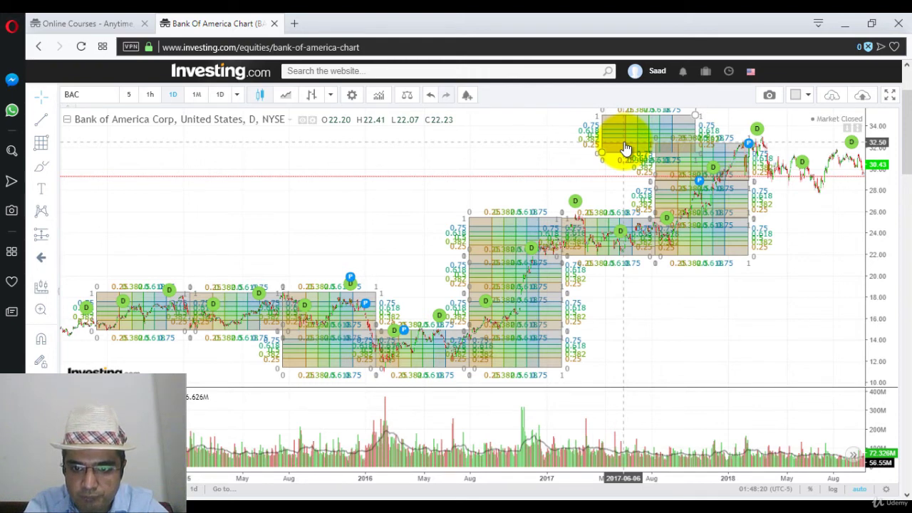
drag(625, 148, 677, 133)
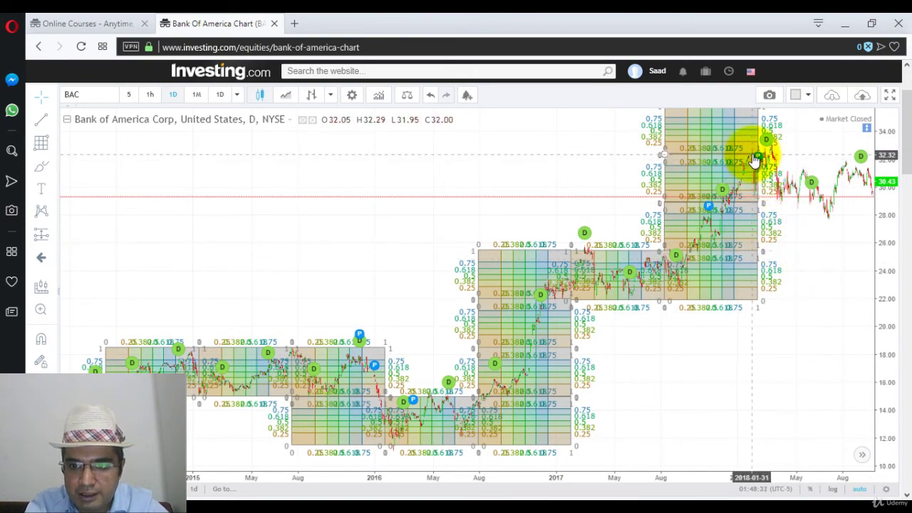
Examine how price travels through the stacked Gann Boxes, first in the 2017-08-08 column, and across the whole box sequence from 2014 to 2018
mouse_move(760, 155)
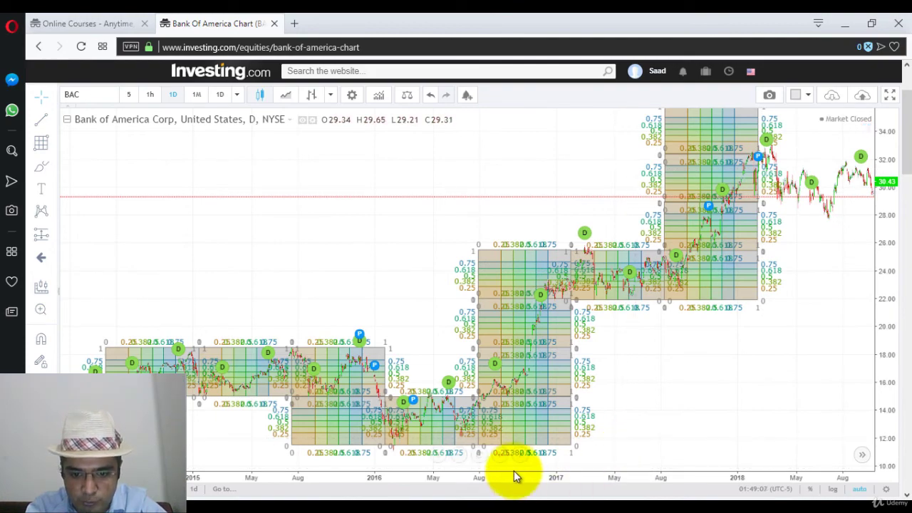
scroll(502, 461, up, 5)
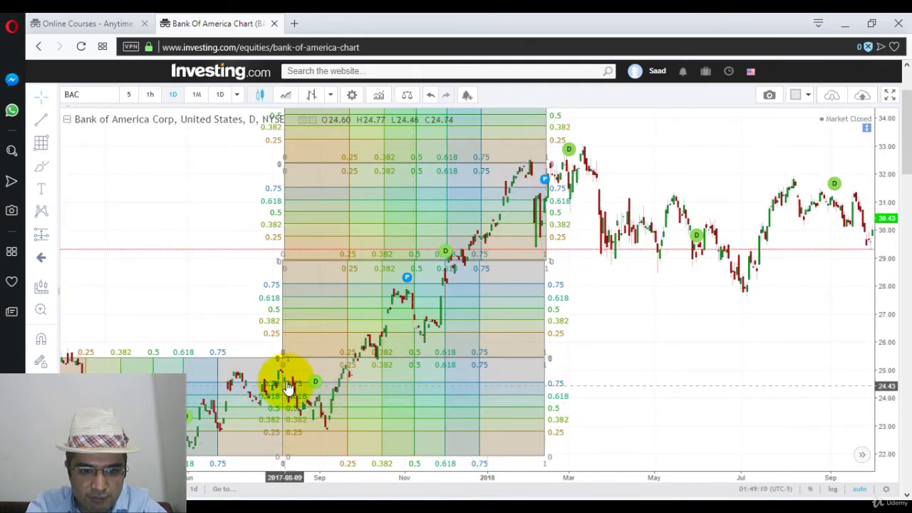
mouse_move(545, 189)
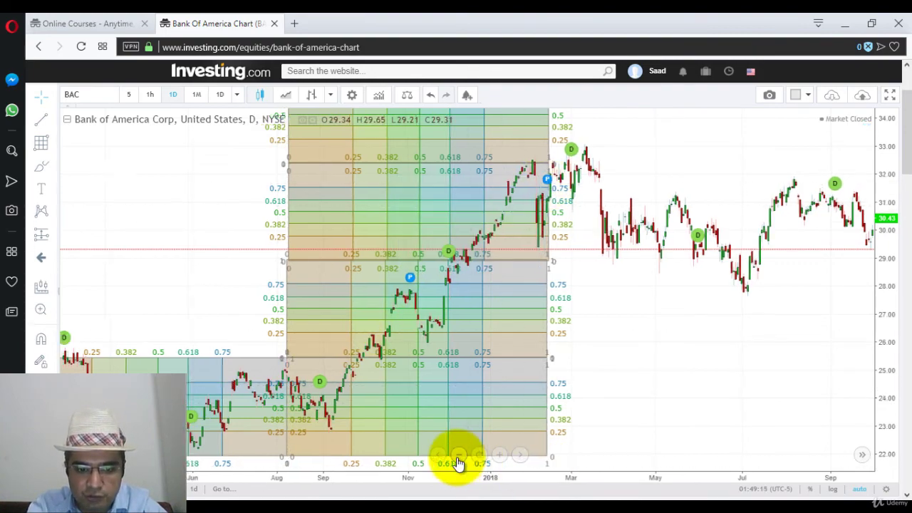
click(458, 462)
click(458, 461)
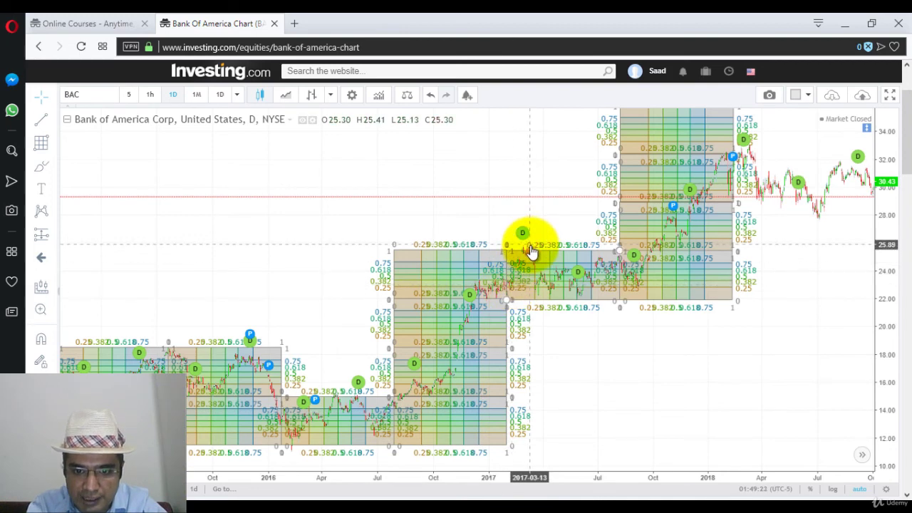
mouse_move(609, 281)
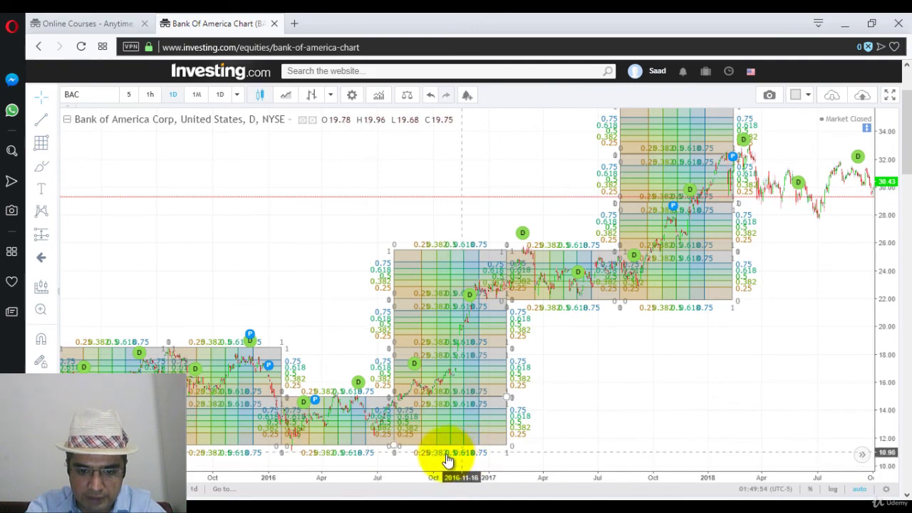
mouse_move(462, 462)
scroll(462, 462, down, 10)
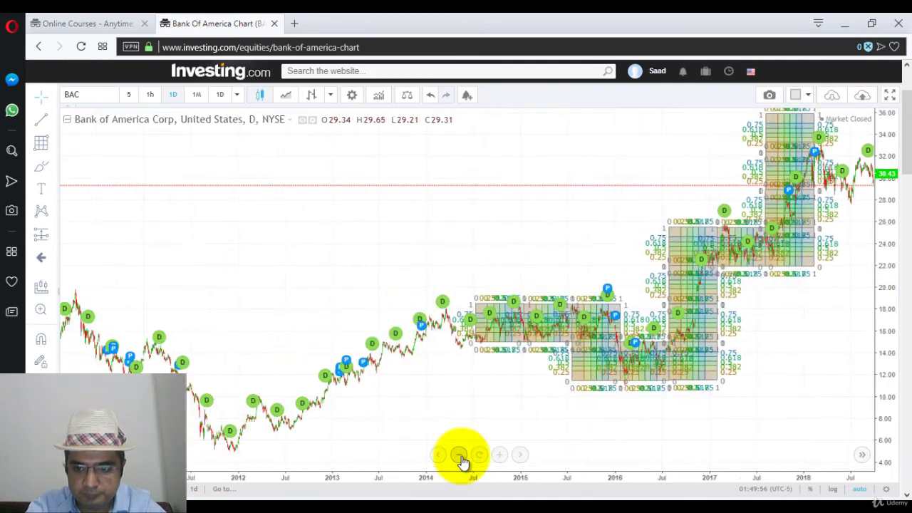